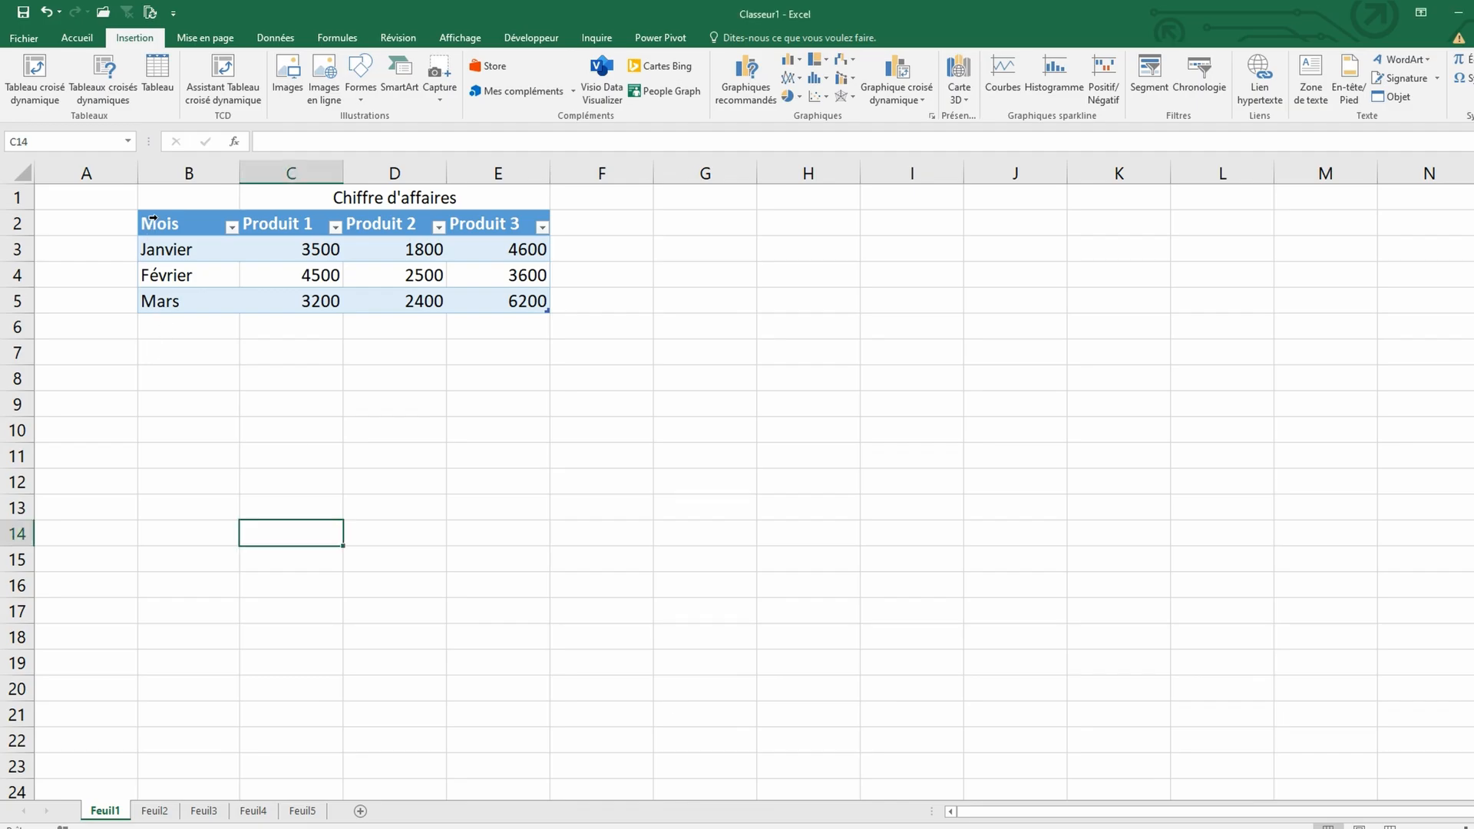
- Insert a recommended clustered column chart (Histogramme groupé) of the monthly sales data in B3:E5, with the months as categories
click(154, 247)
key(ctrl+a)
click(740, 90)
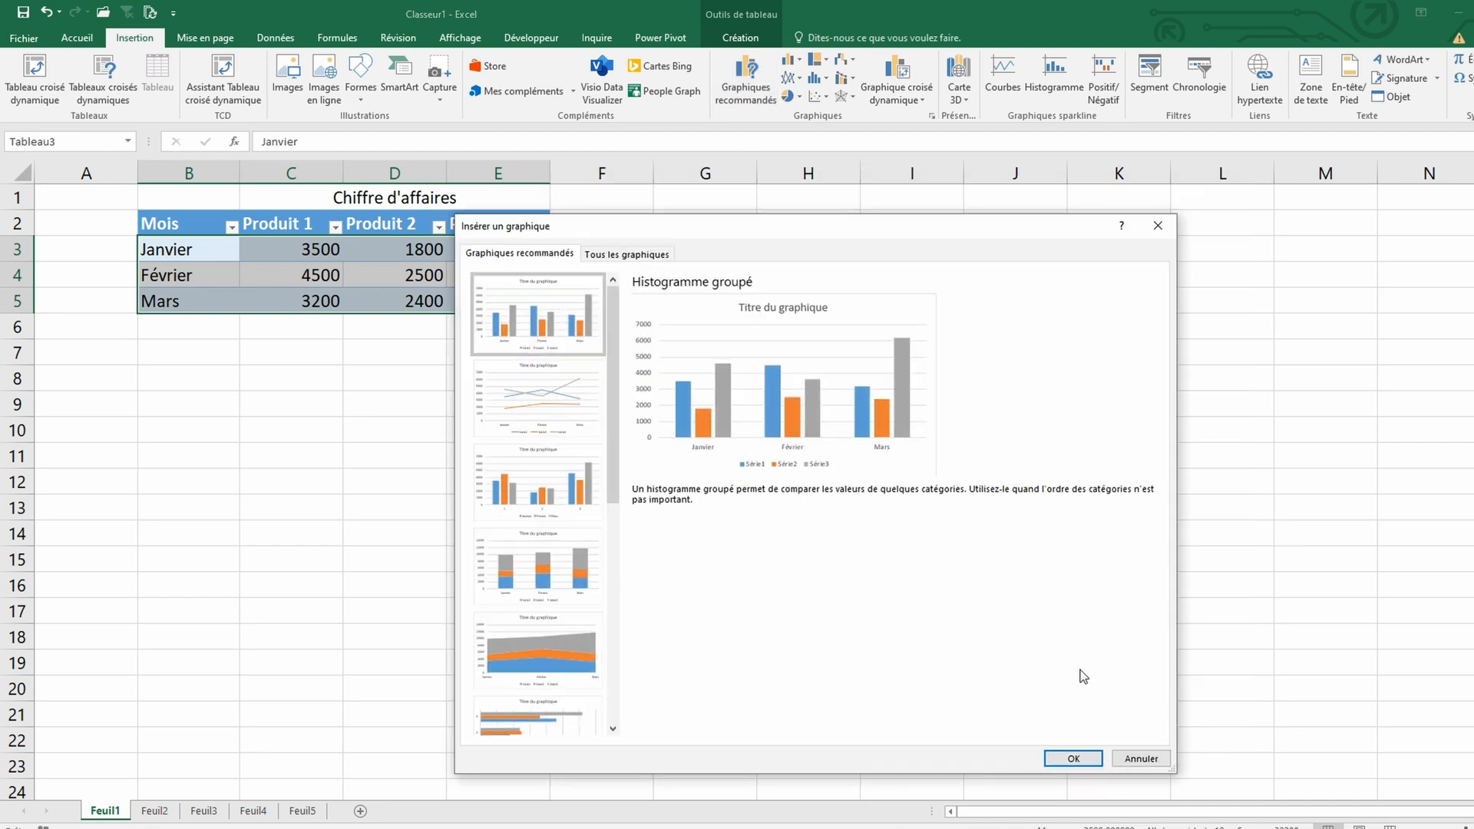
click(547, 410)
click(545, 492)
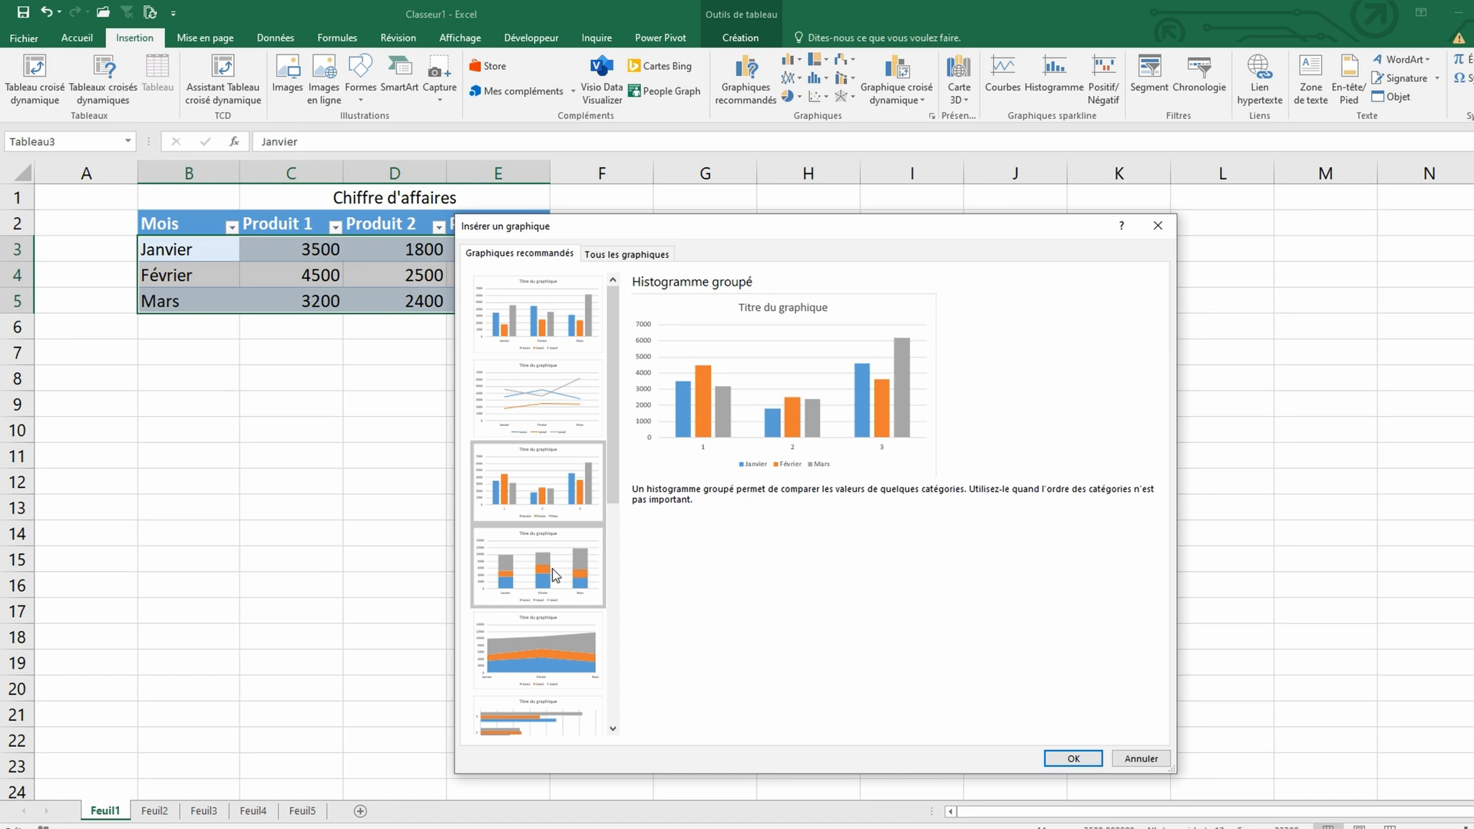
click(551, 568)
click(552, 648)
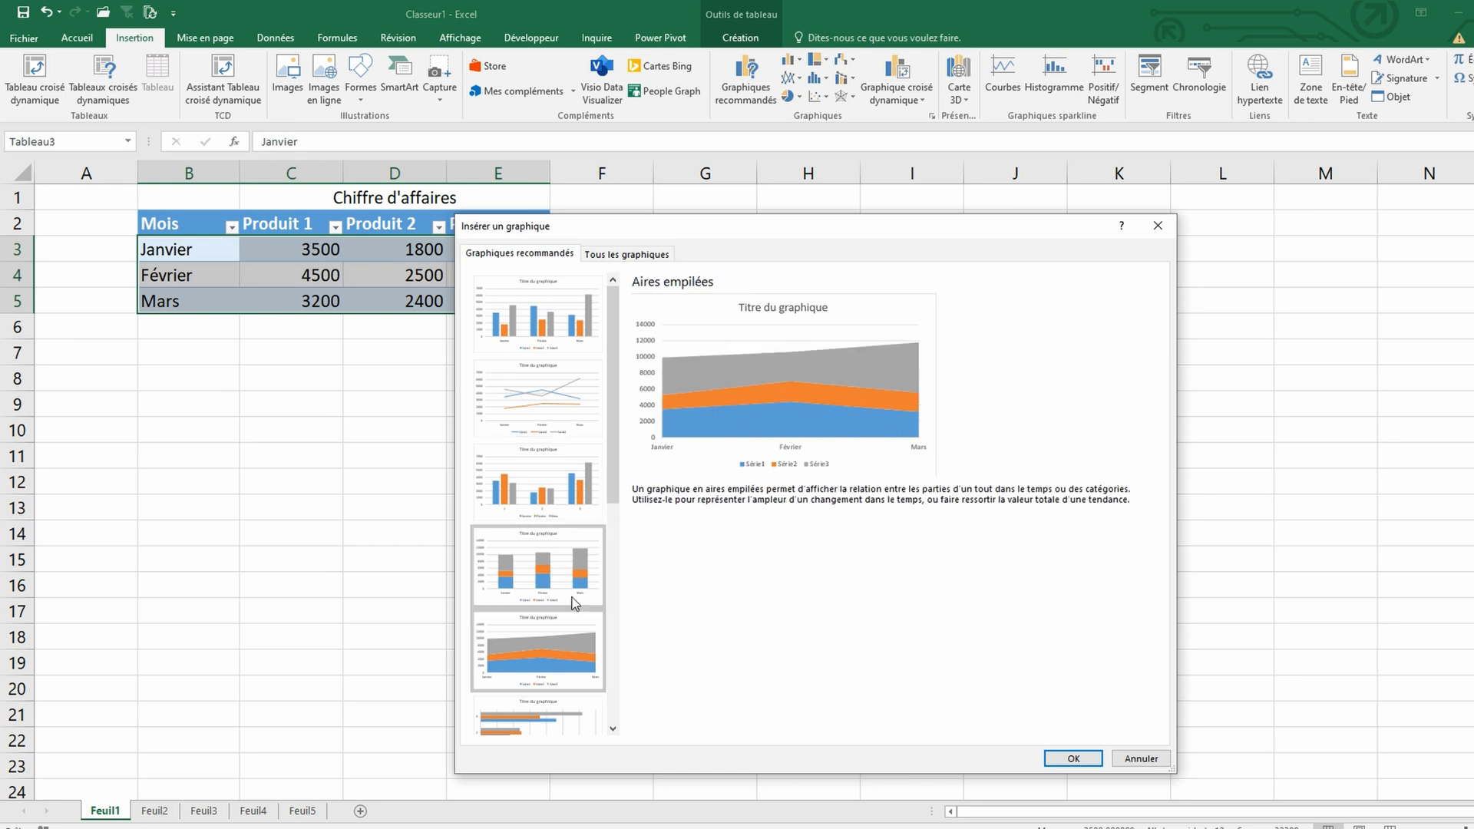
click(588, 330)
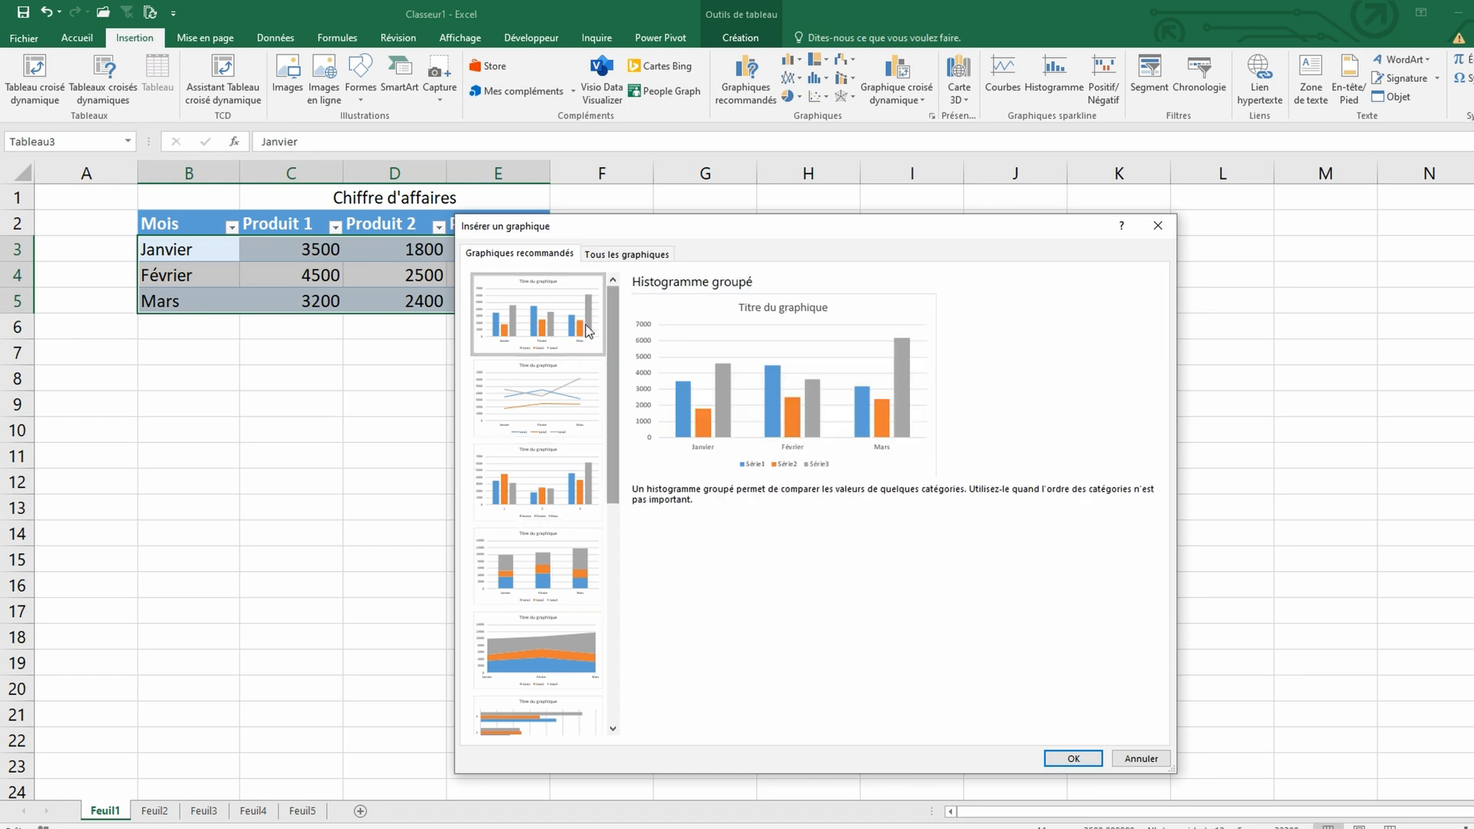
click(1077, 756)
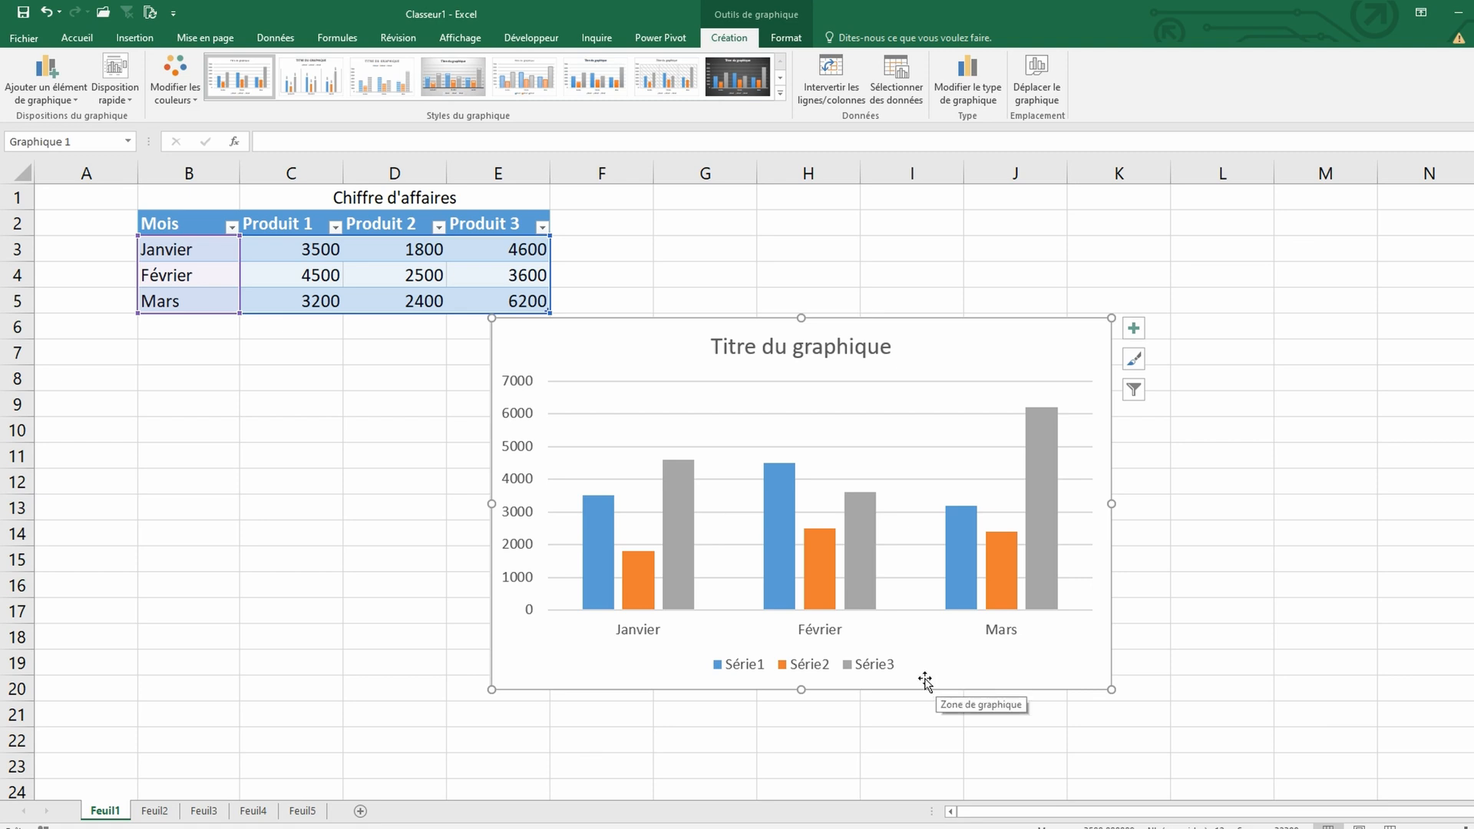
click(127, 39)
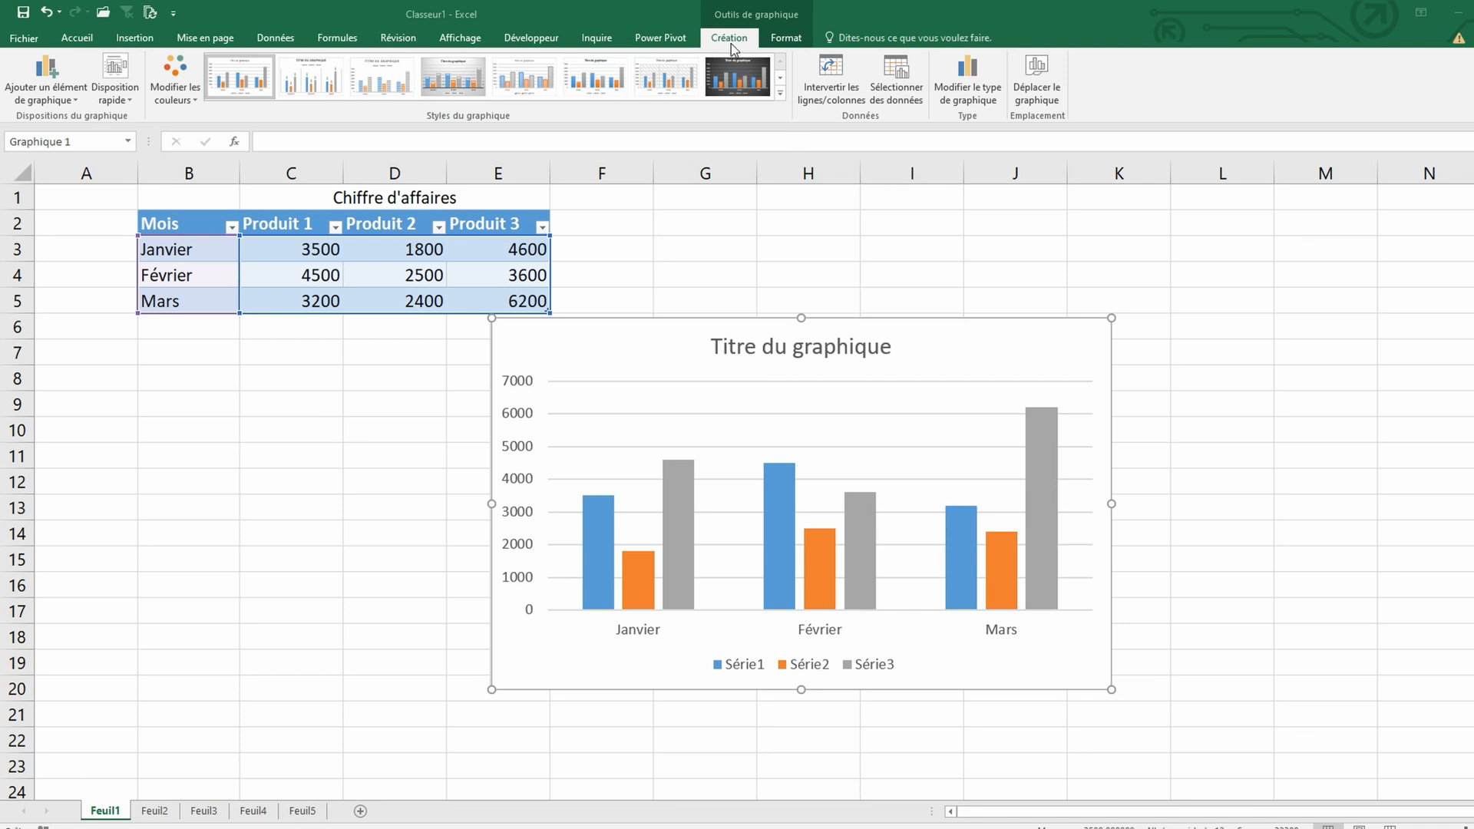
click(793, 39)
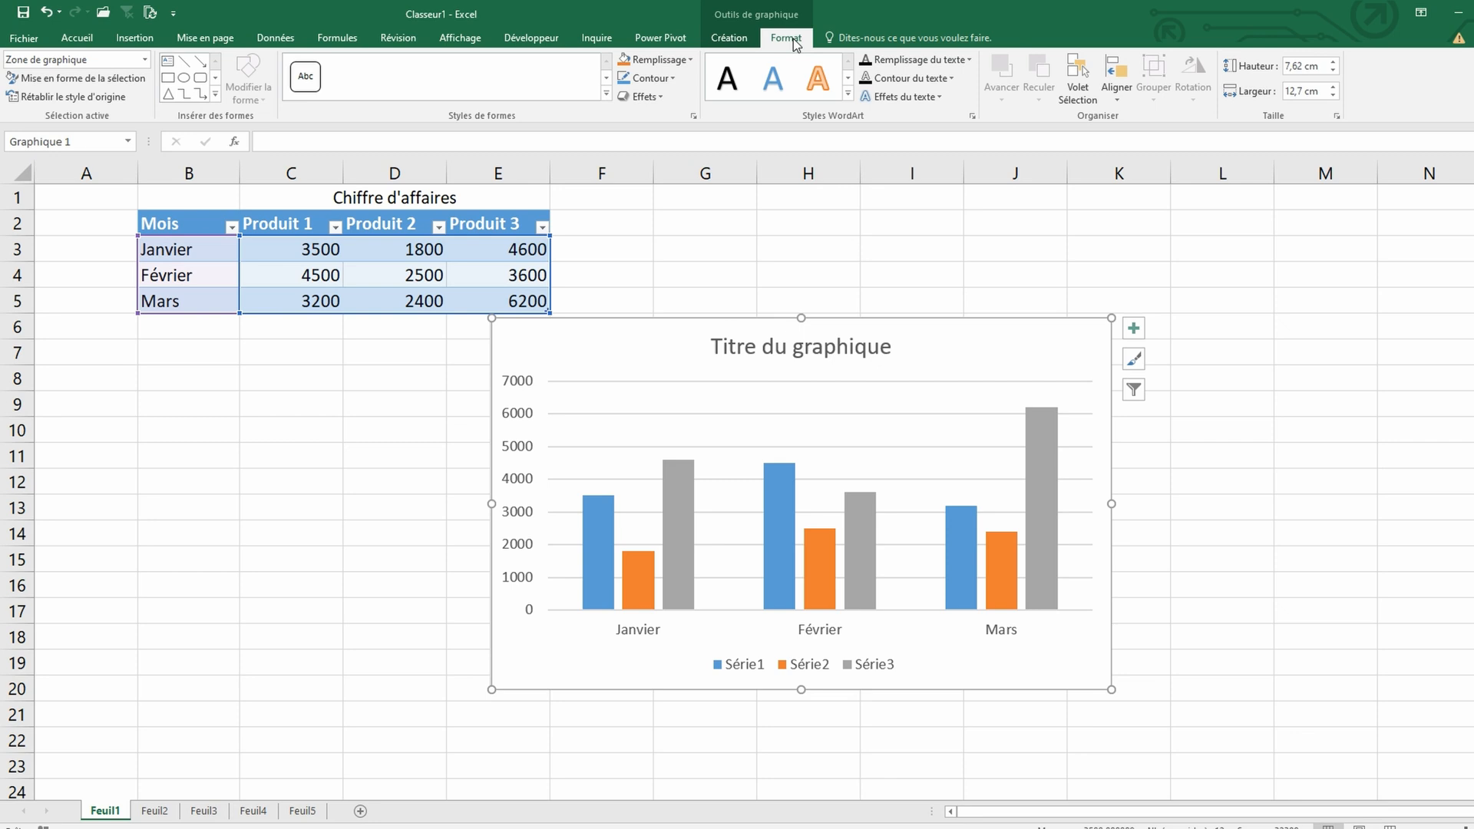
click(741, 44)
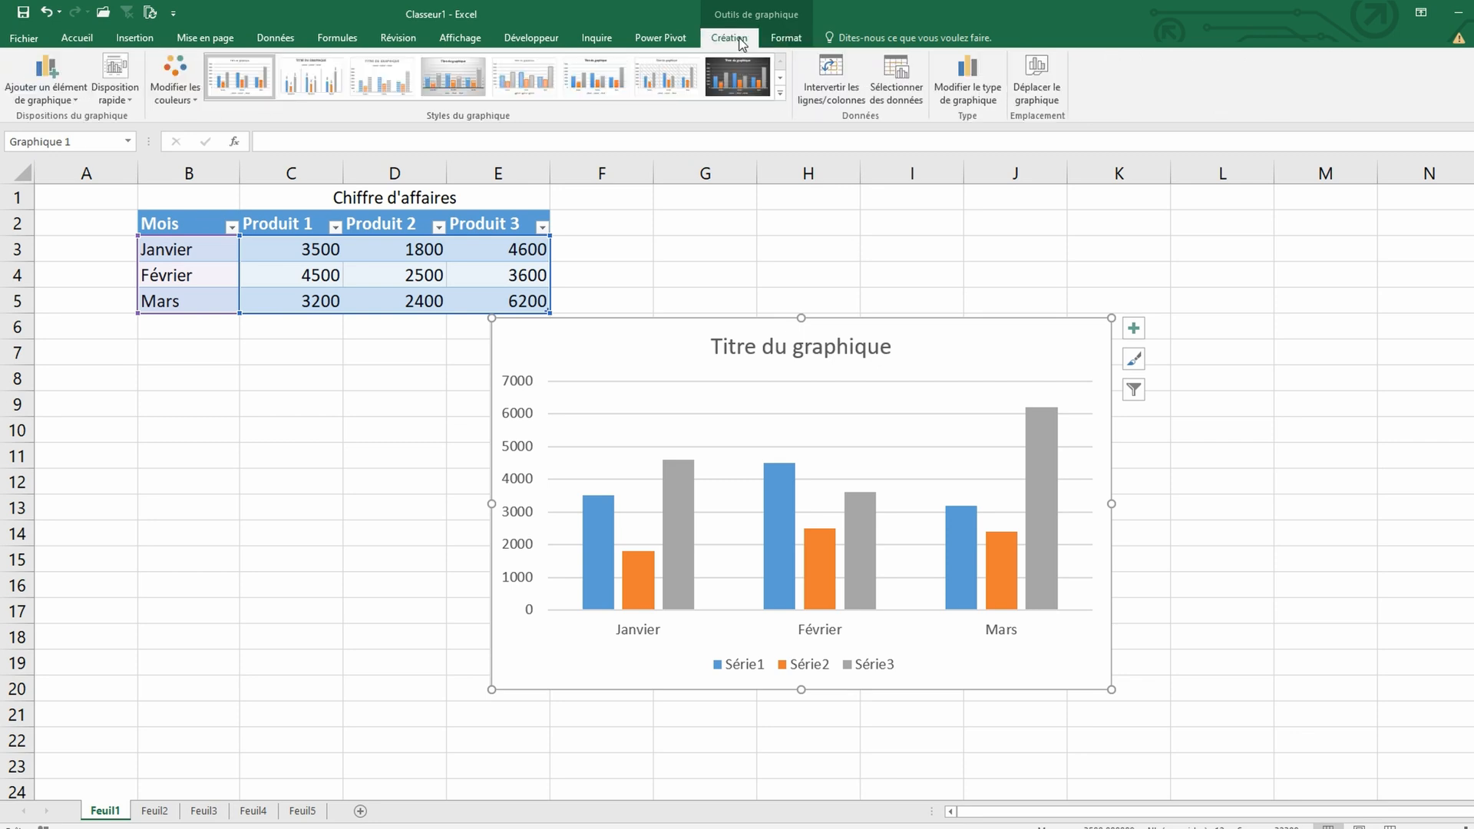
click(318, 406)
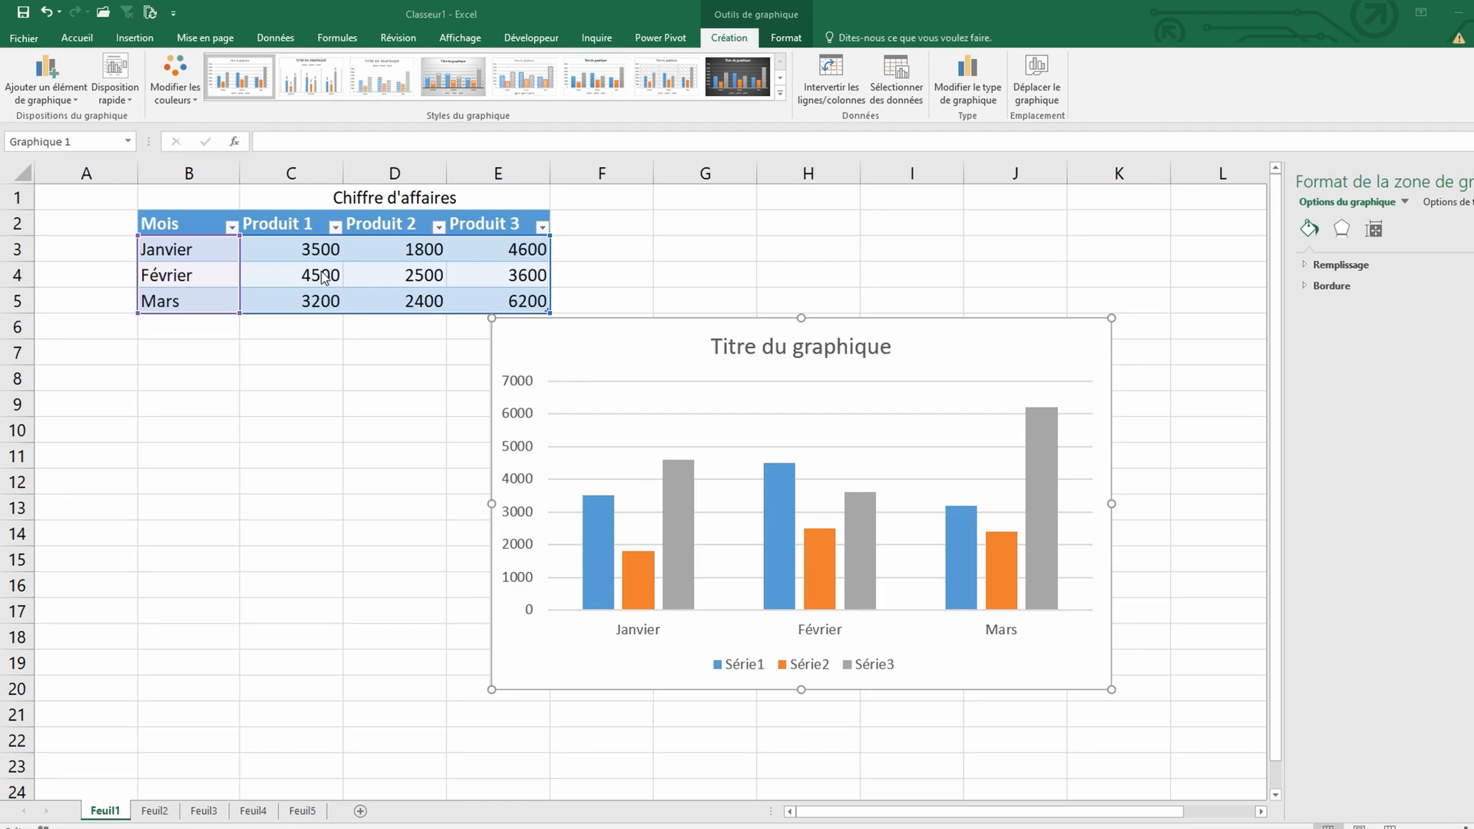
- Recolour the chart with the second colourful palette, giving the series light blue, grey and dark blue
click(187, 98)
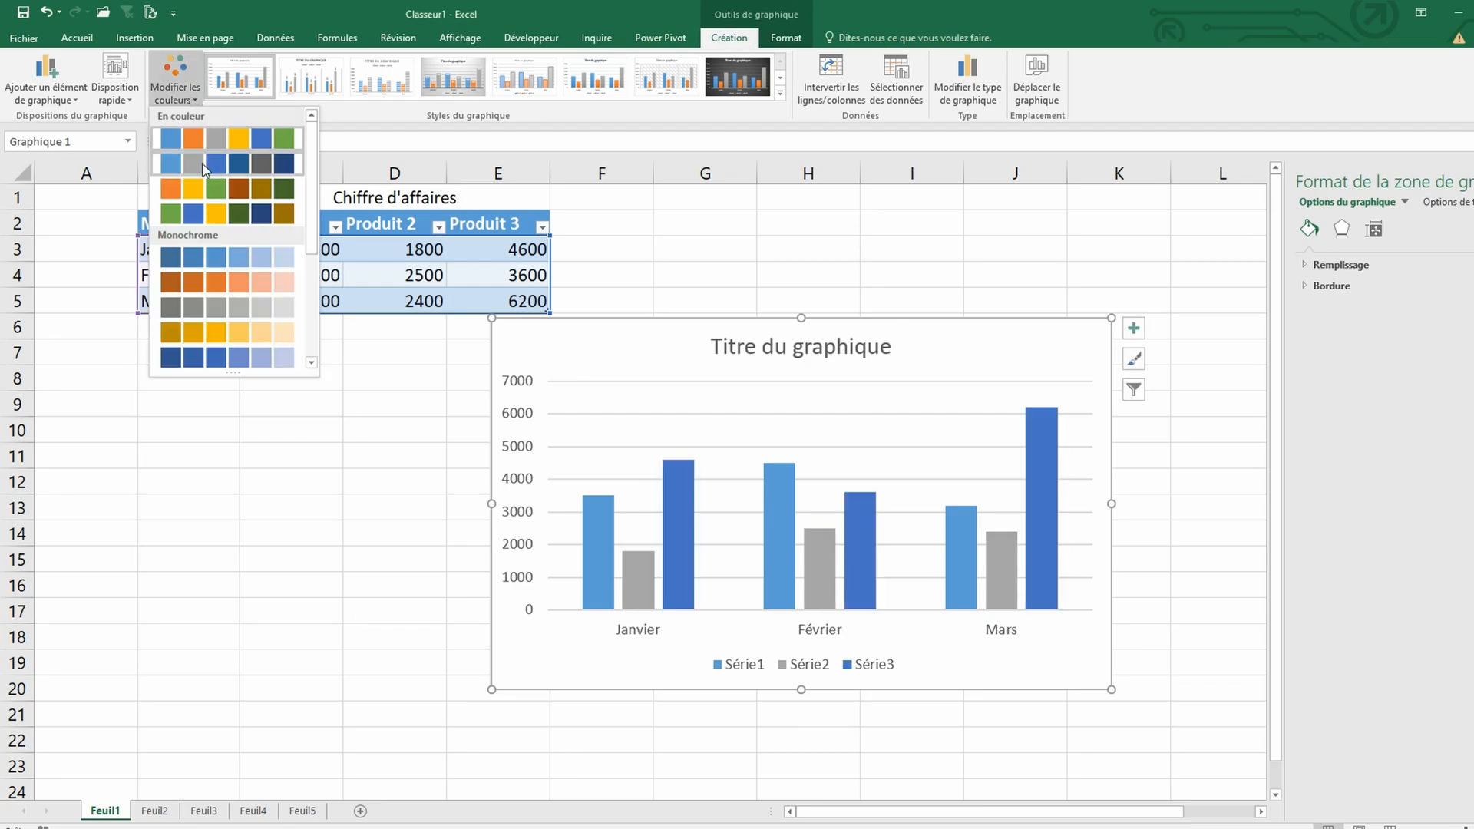
click(194, 163)
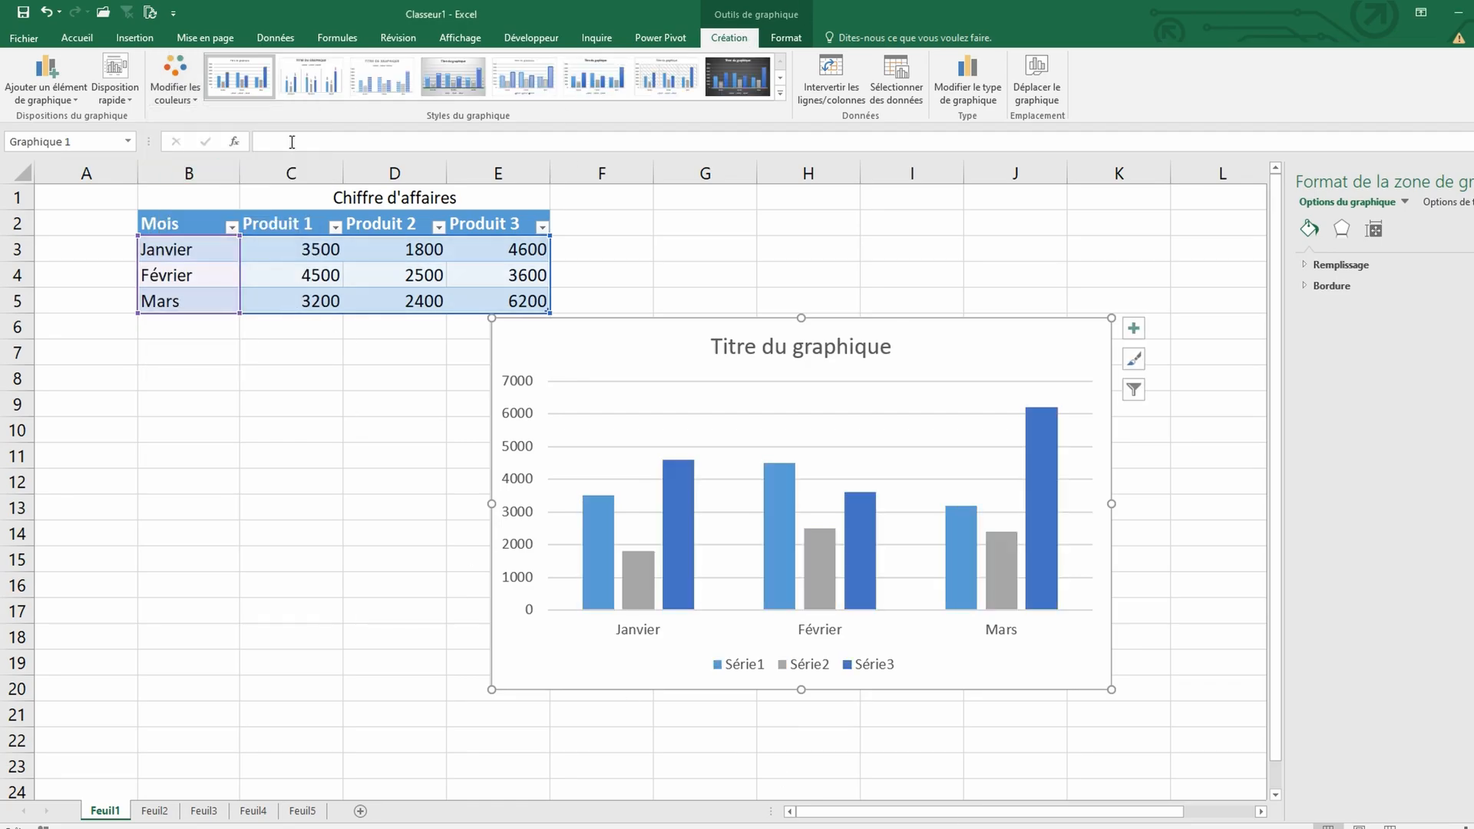
- Try the second and third preset chart styles and finish on the first style, with data labels above the columns
click(314, 81)
click(405, 78)
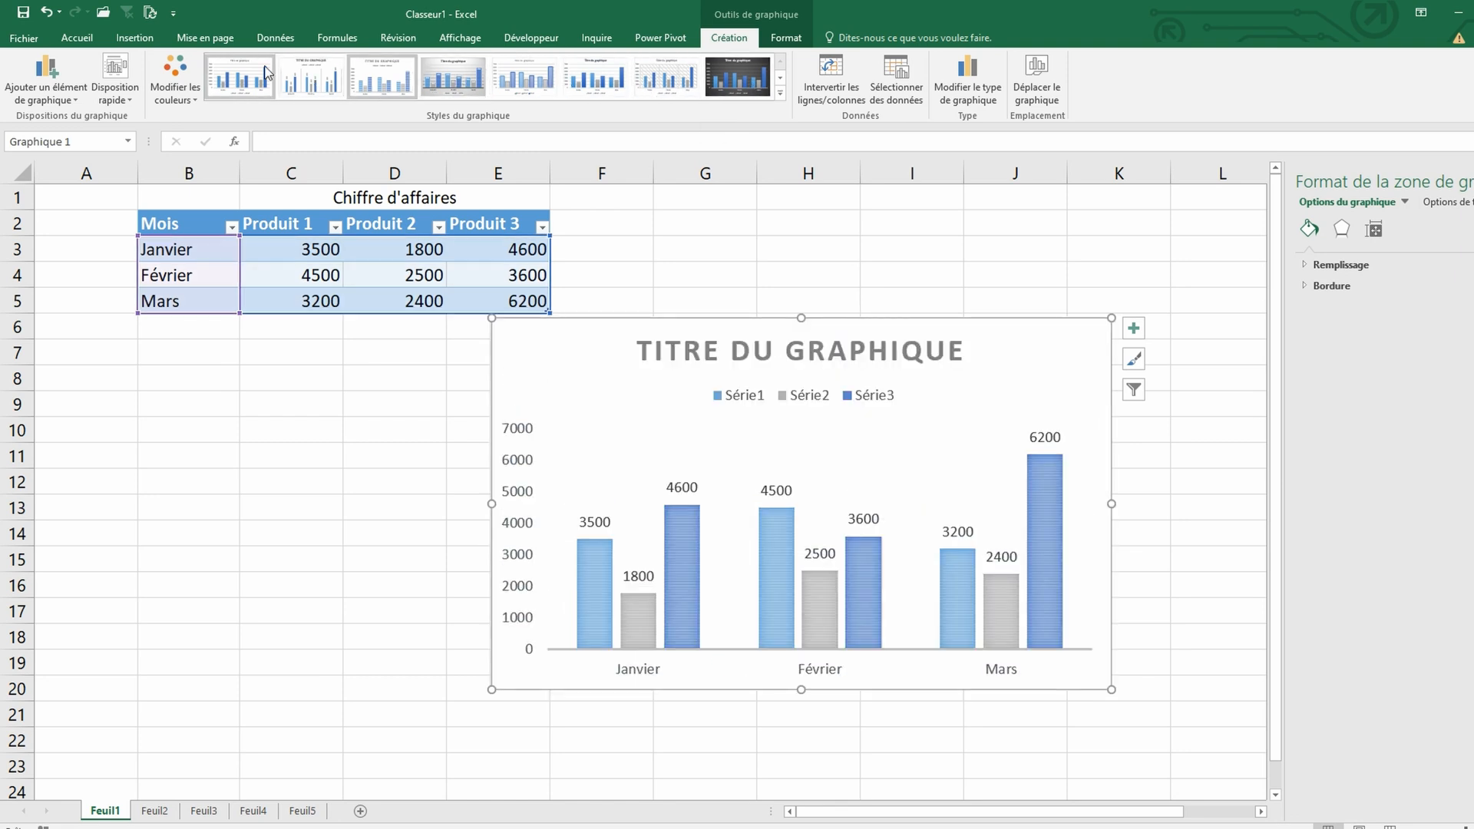
click(240, 77)
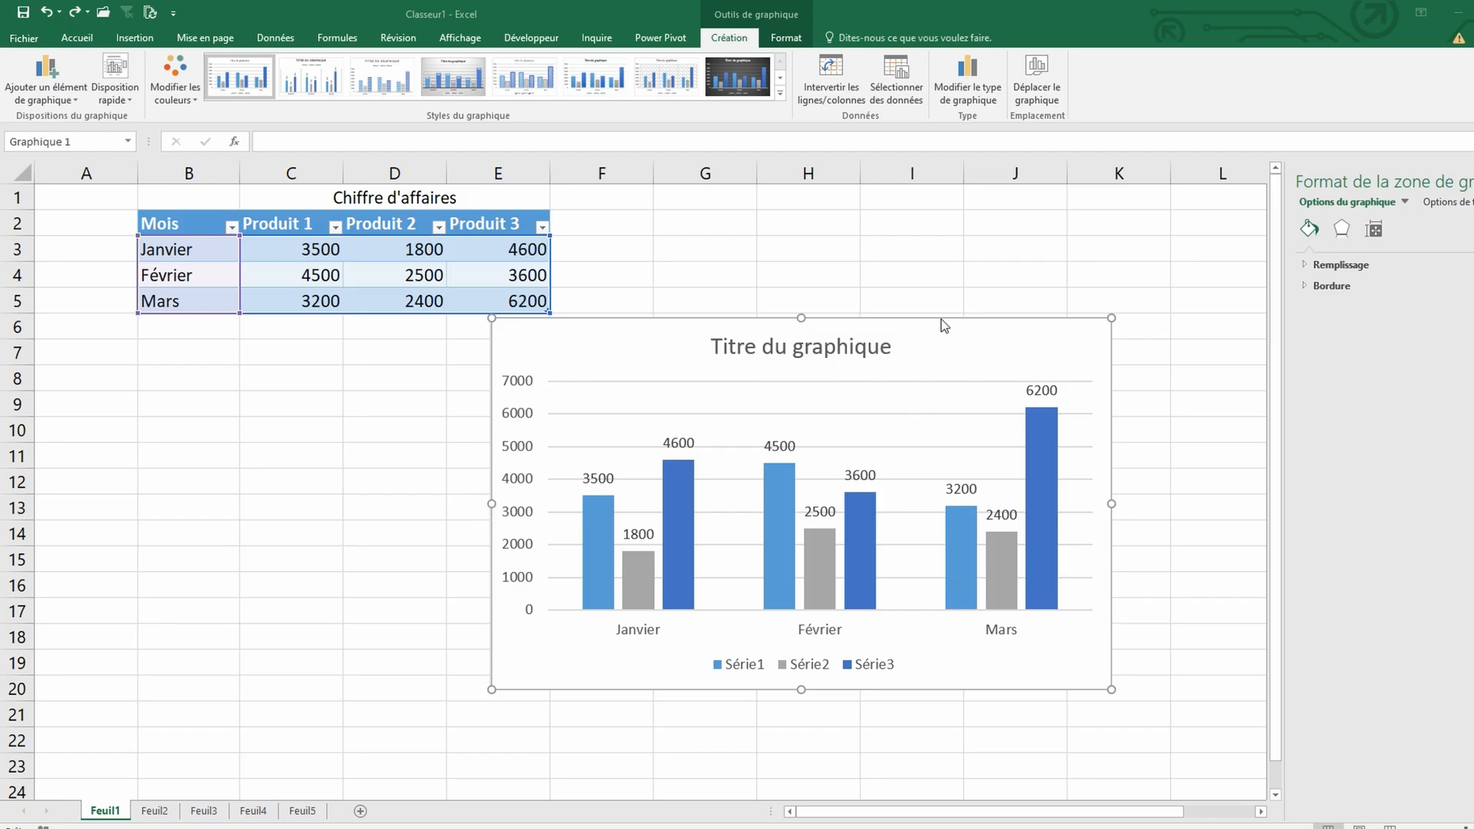
- Move the chart below the table so it starts at column B, and shrink it to about 10.2 cm wide by 6.4 cm high
click(952, 343)
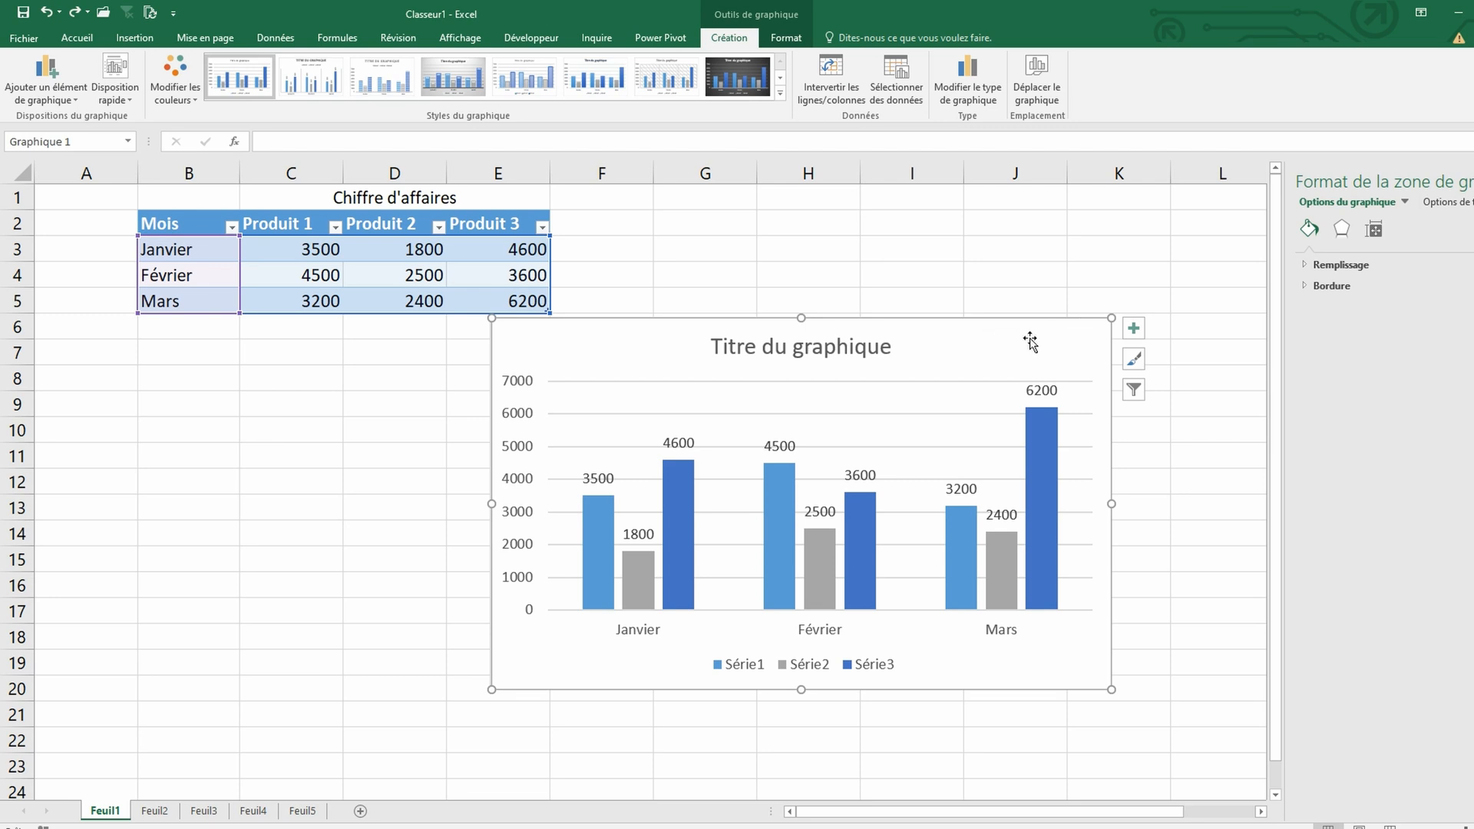
drag(1029, 342, 676, 356)
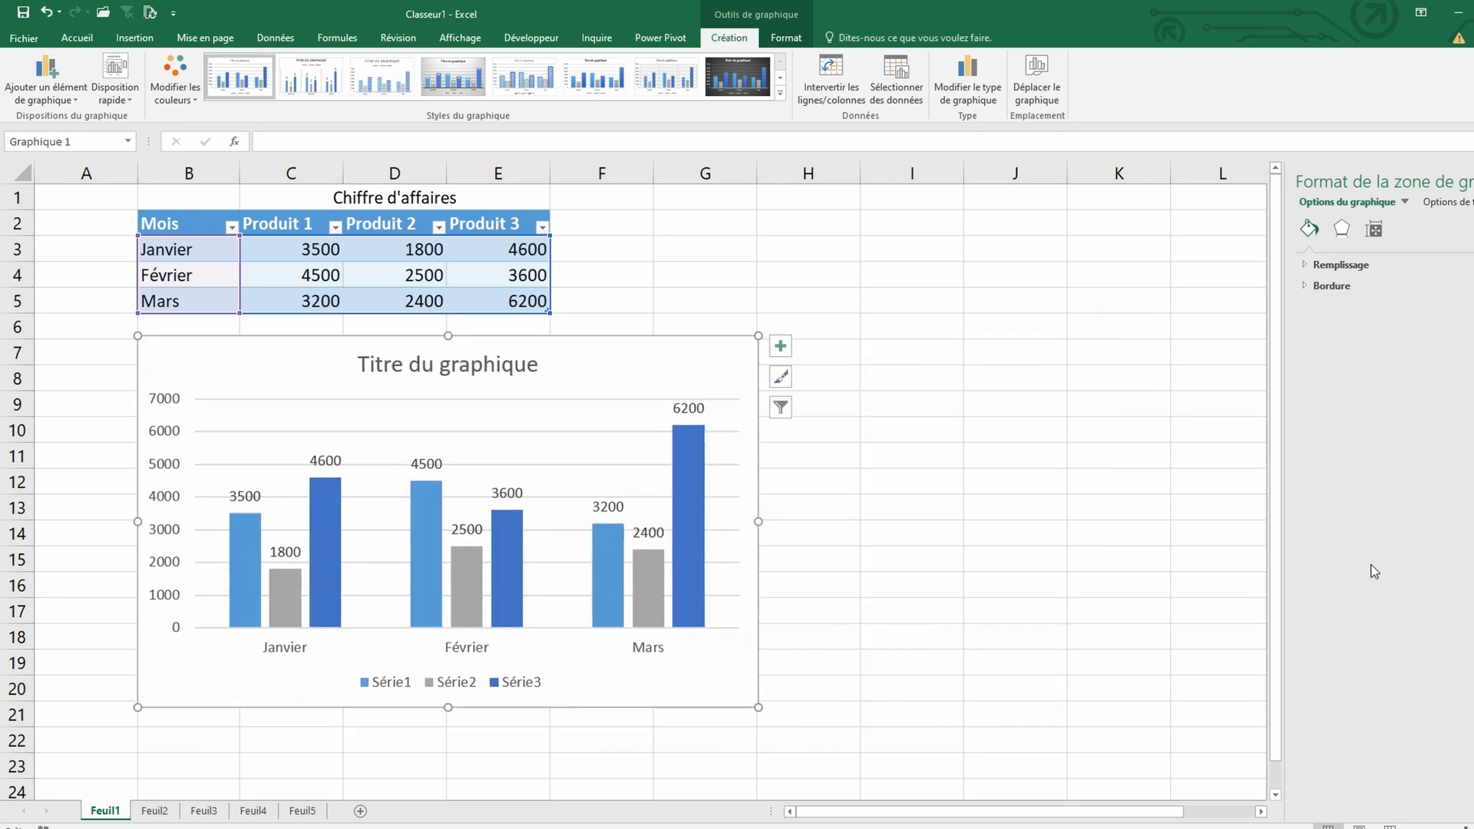
drag(758, 708, 639, 649)
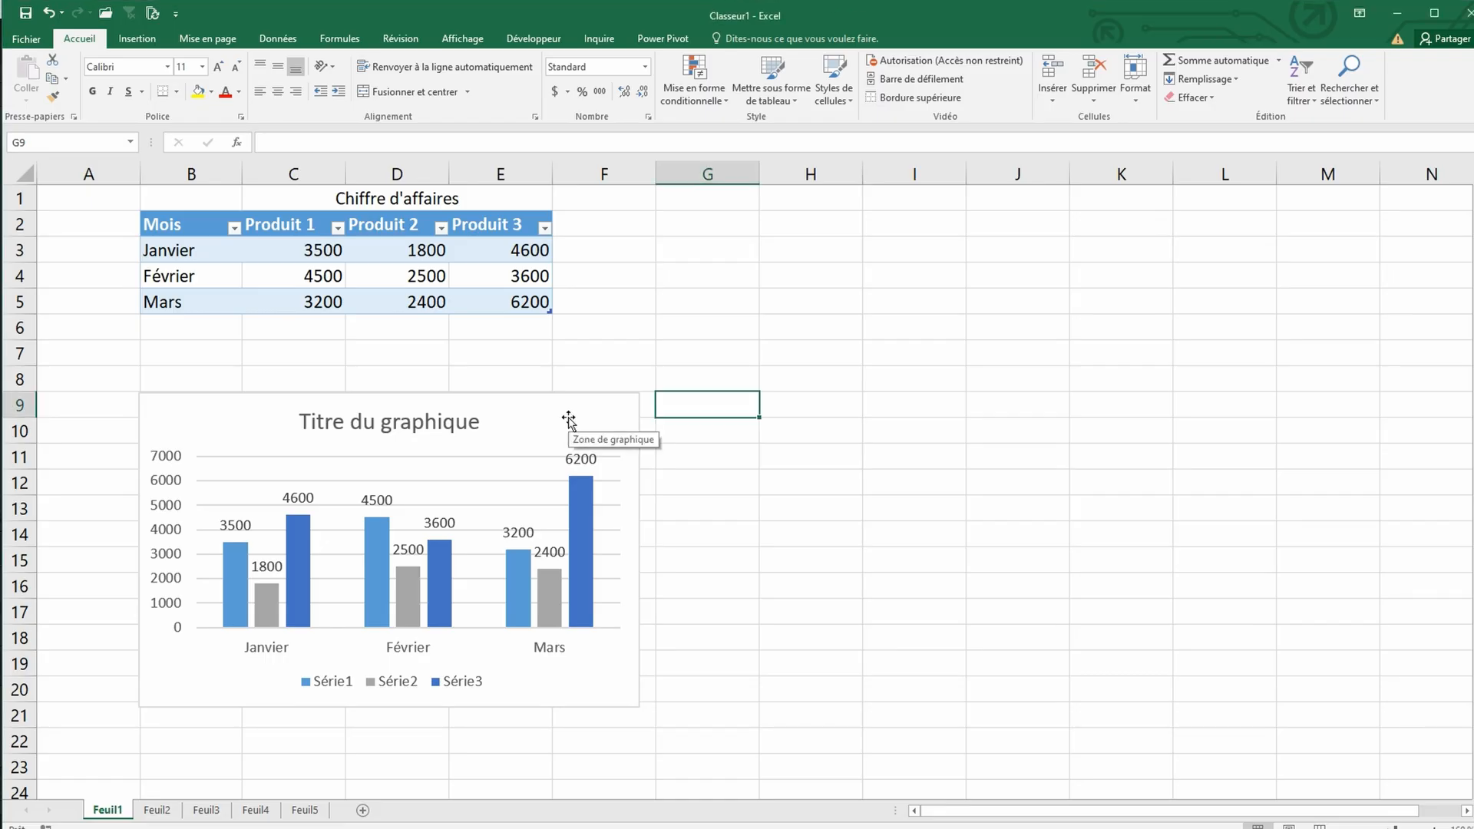
double_click(563, 417)
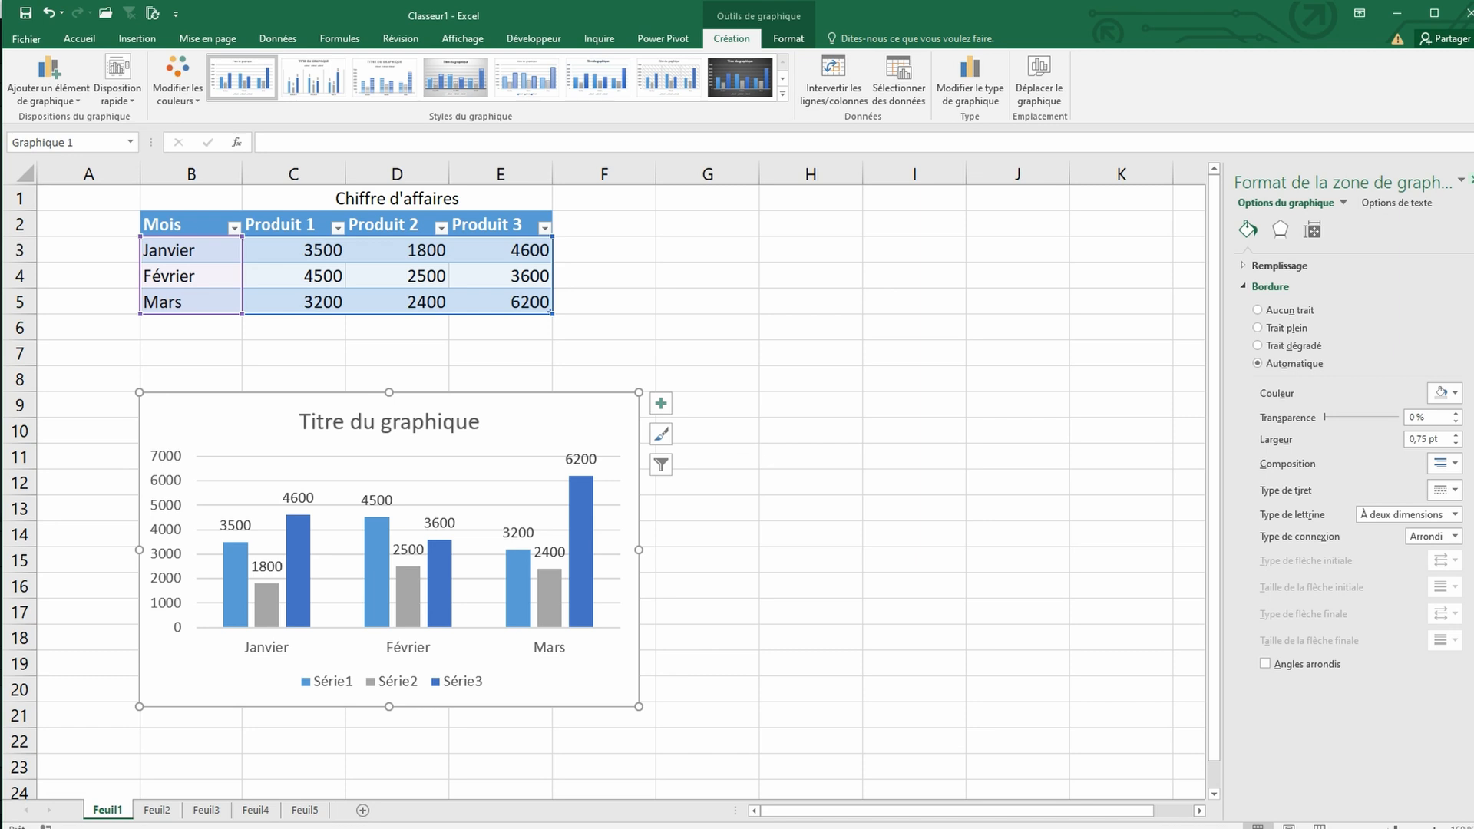
click(1469, 179)
click(695, 507)
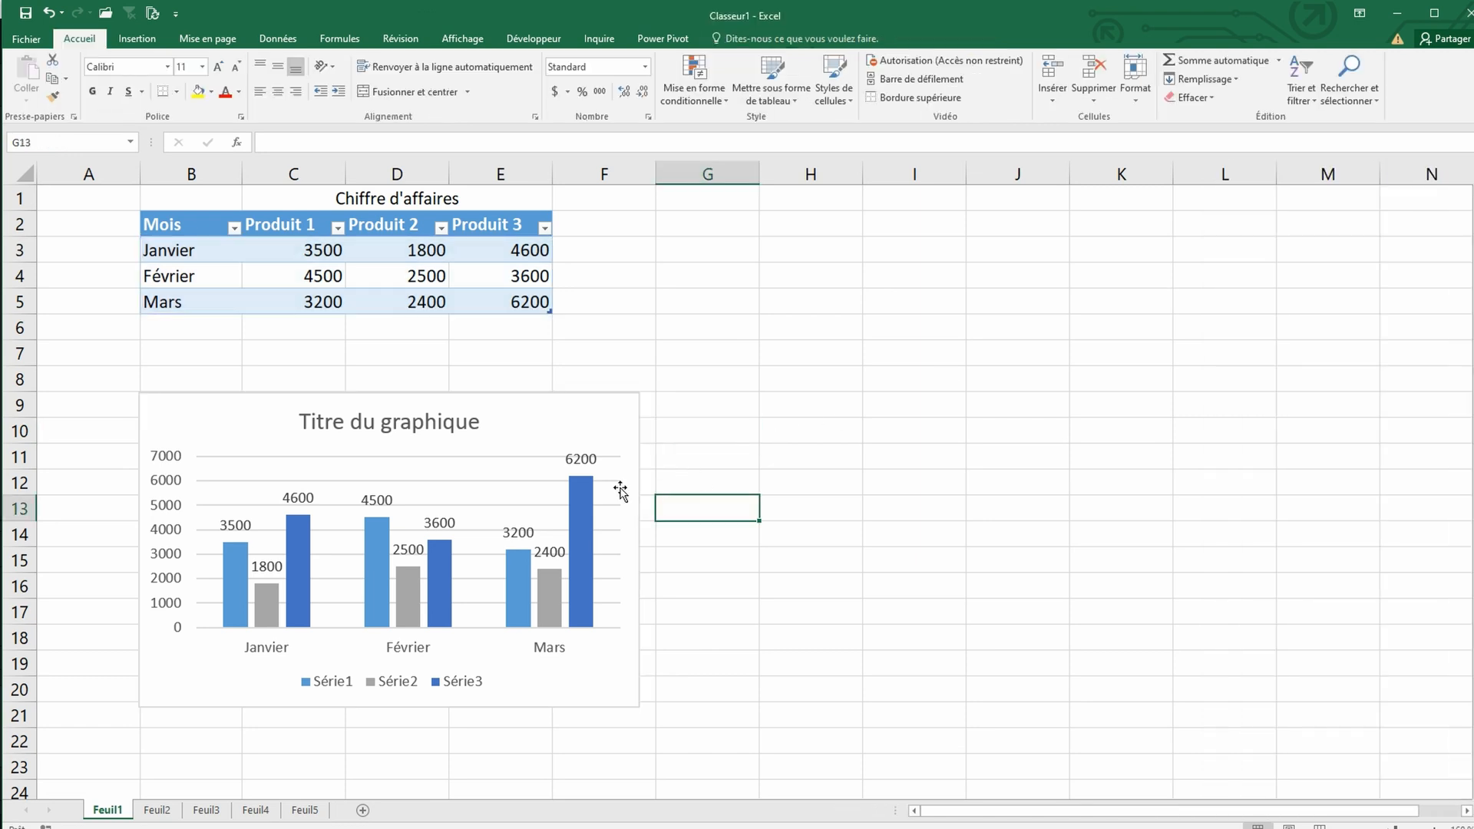
- Set the chart legend's position to À gauche in the legend formatting options, after trying À droite
double_click(570, 425)
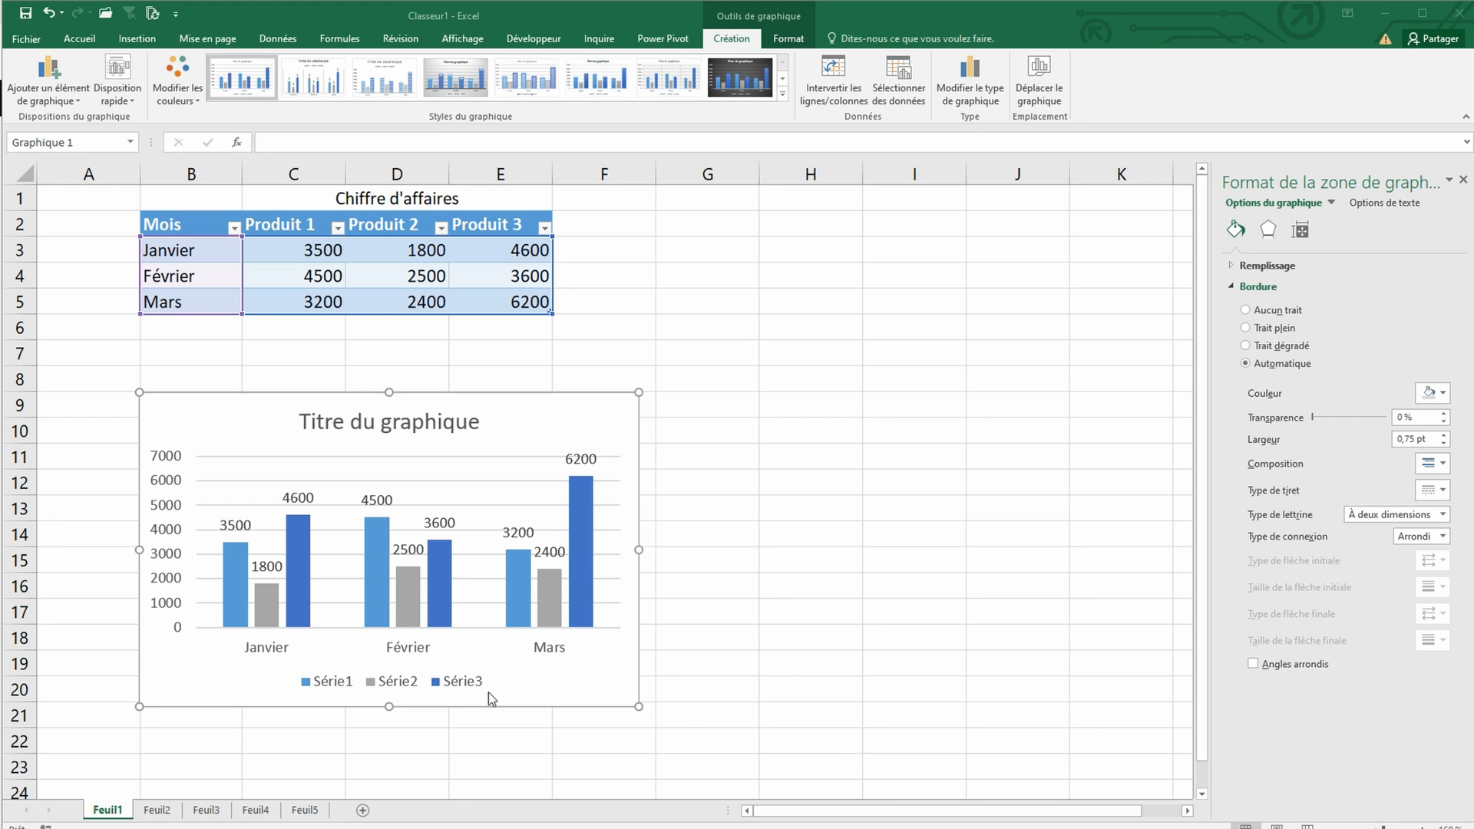
click(458, 686)
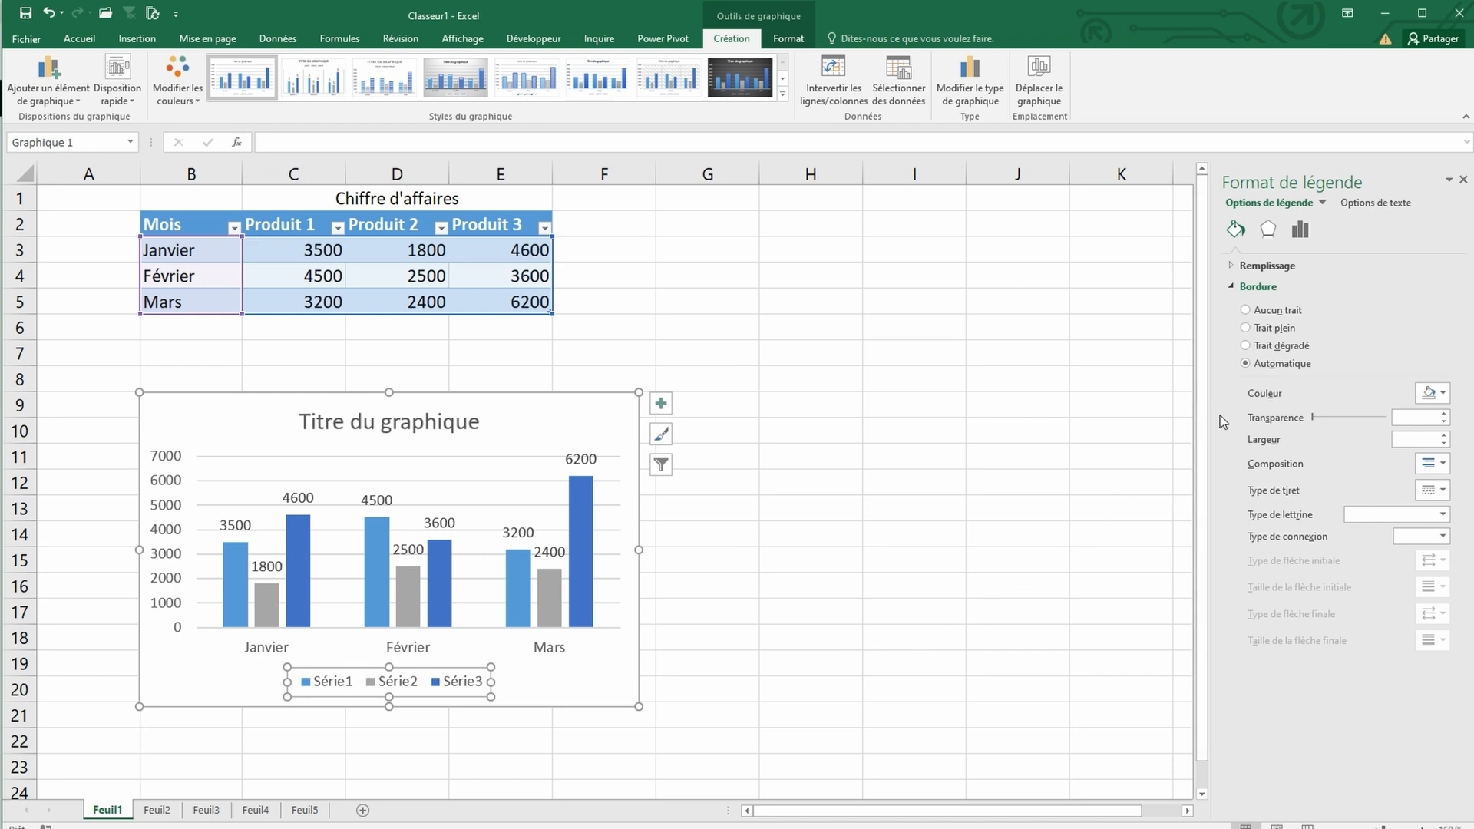
click(1270, 232)
click(1300, 230)
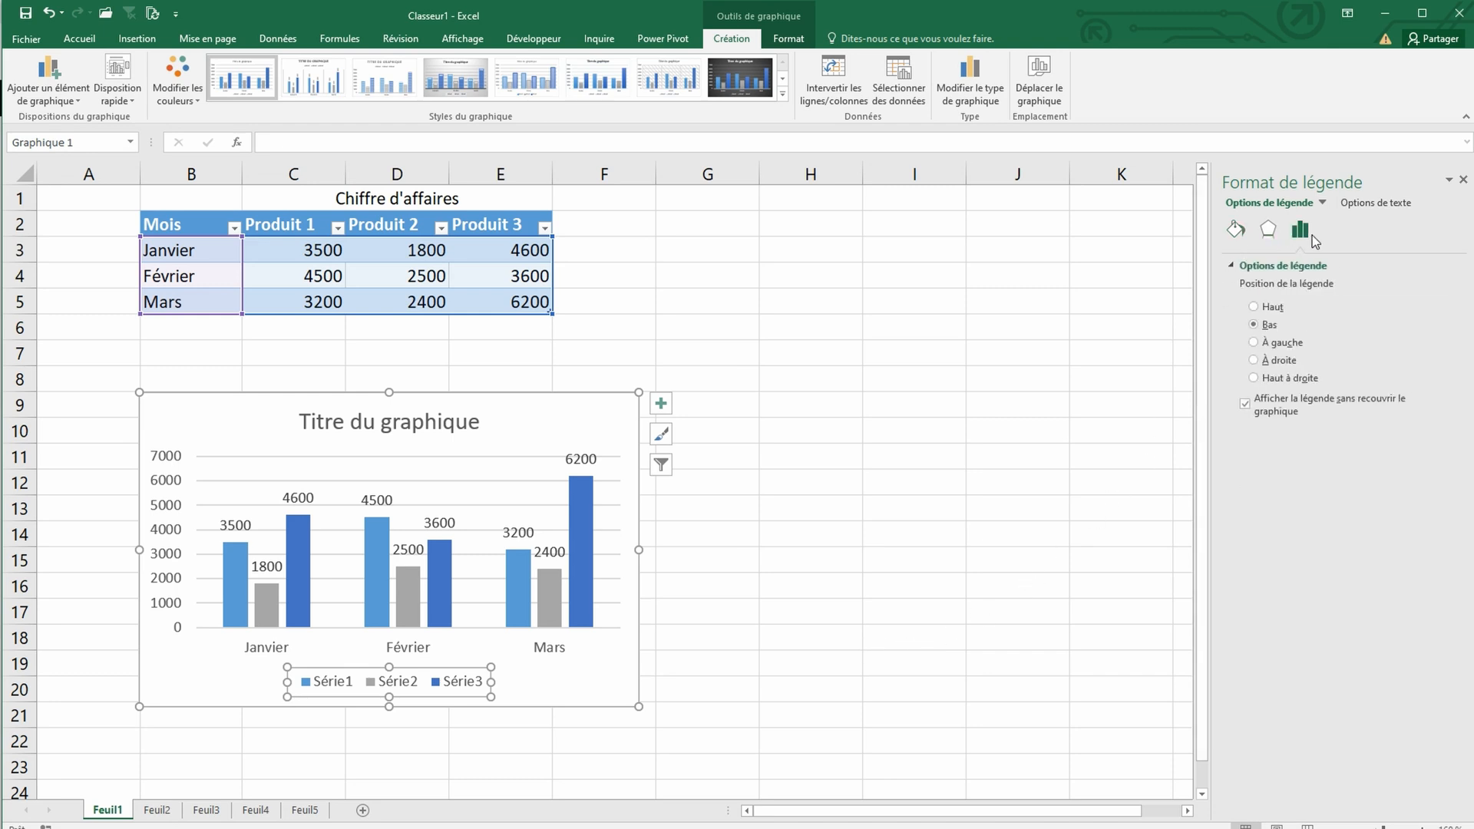
click(1296, 359)
click(1295, 346)
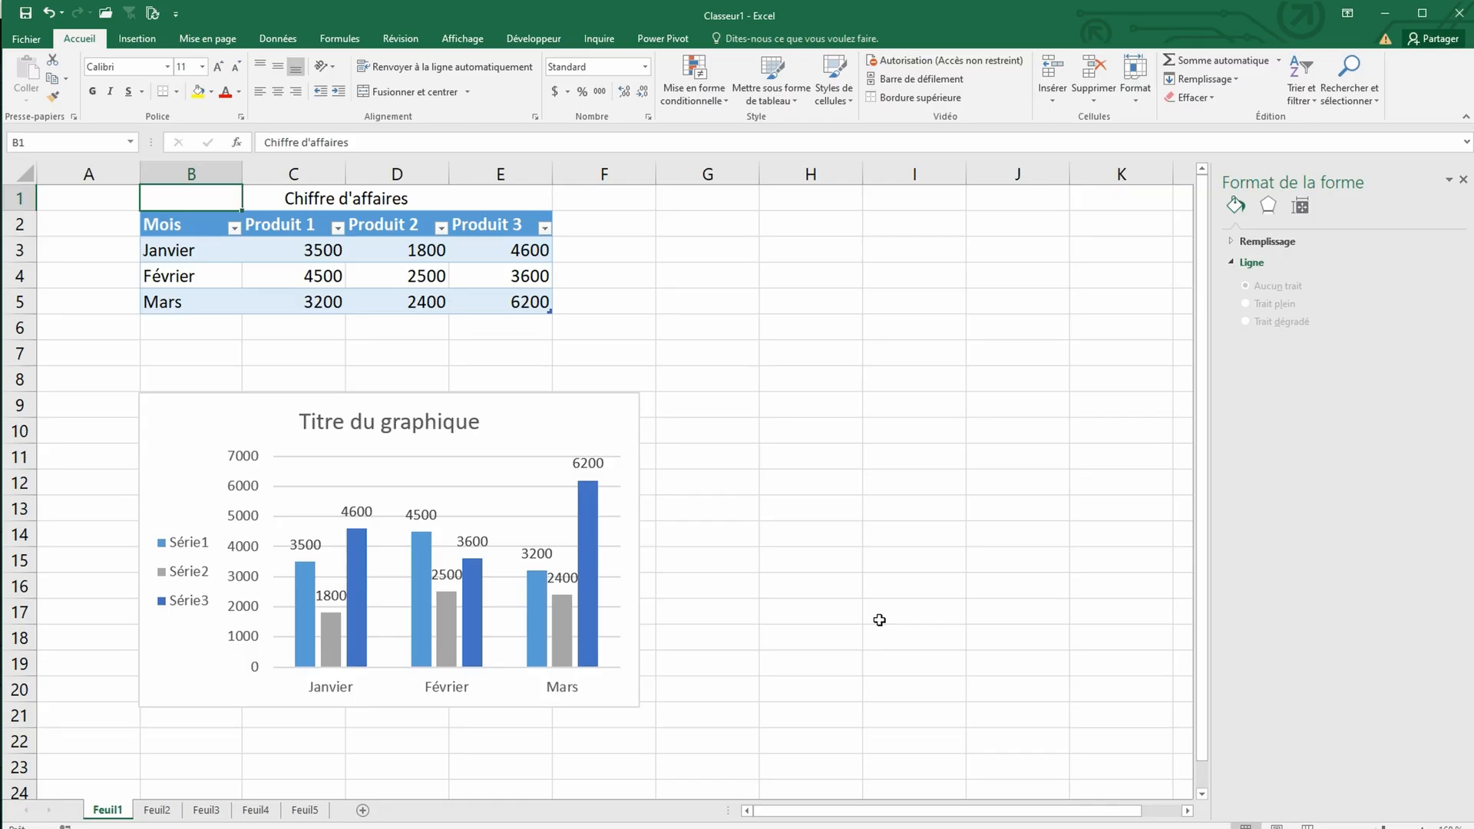
- Try replacing the chart title's text with "Titre", and undo that change
click(466, 427)
click(466, 427)
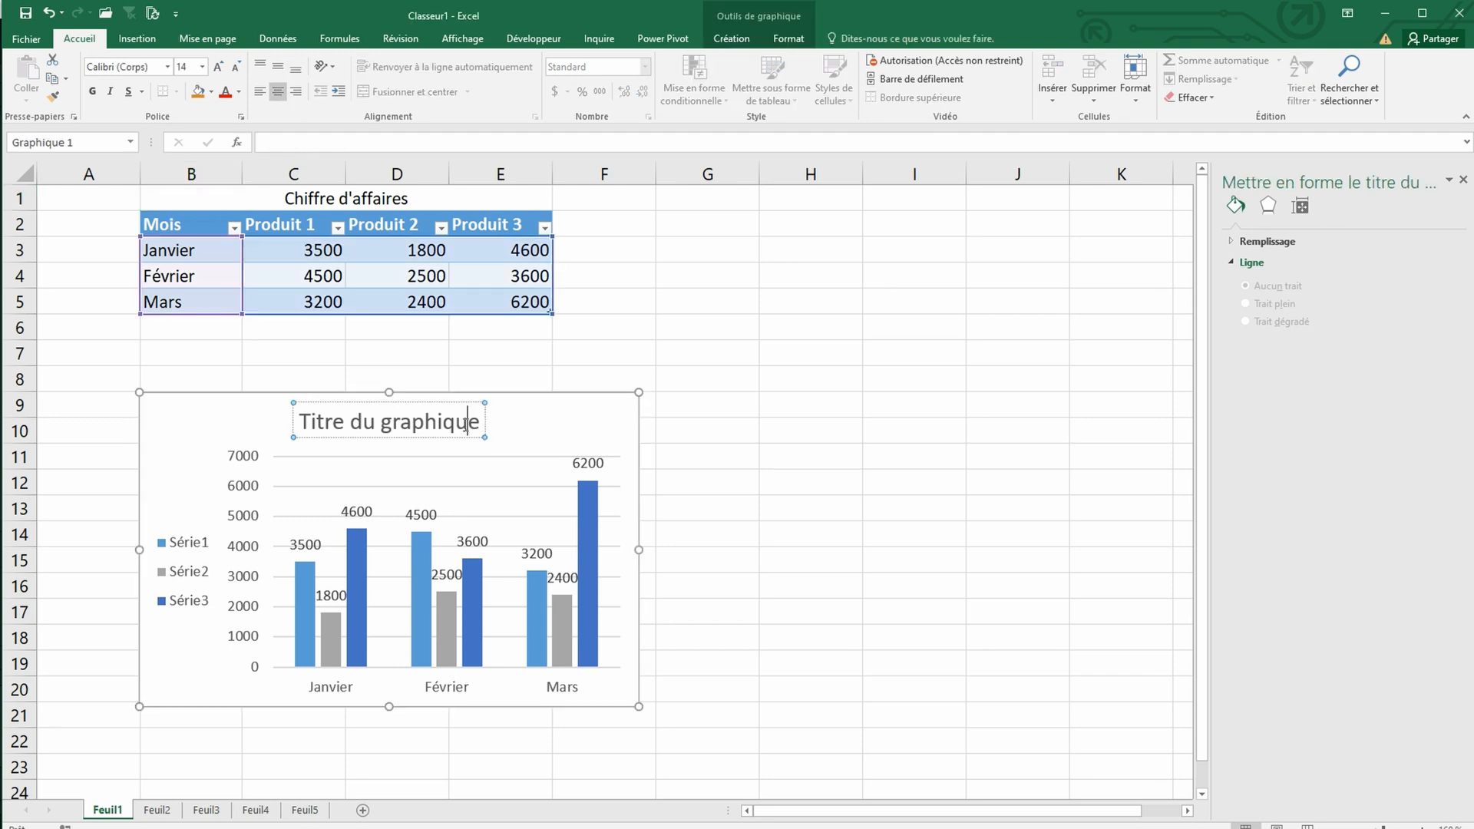
double_click(465, 430)
drag(306, 419, 482, 420)
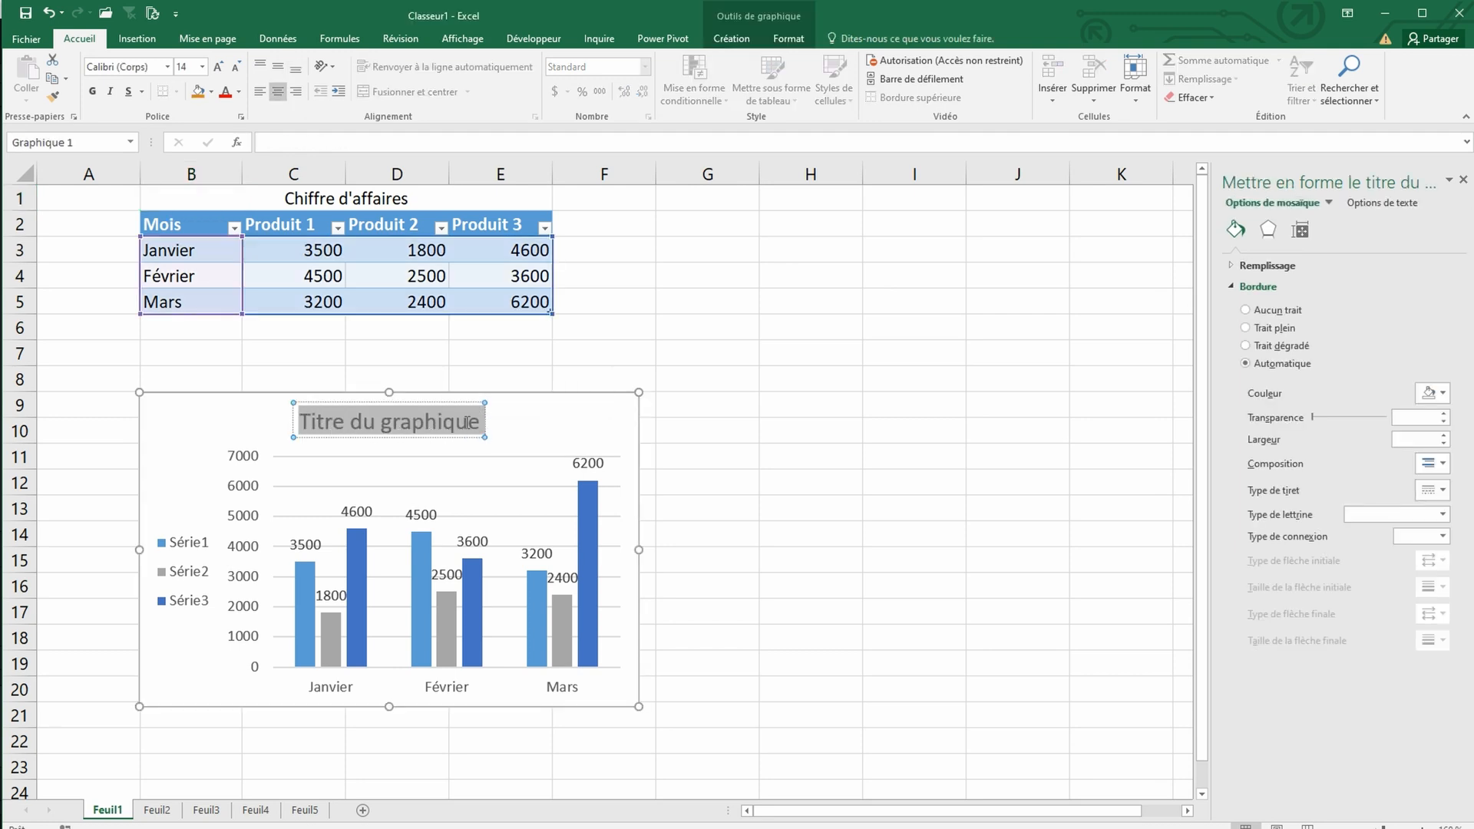
text(Titre)
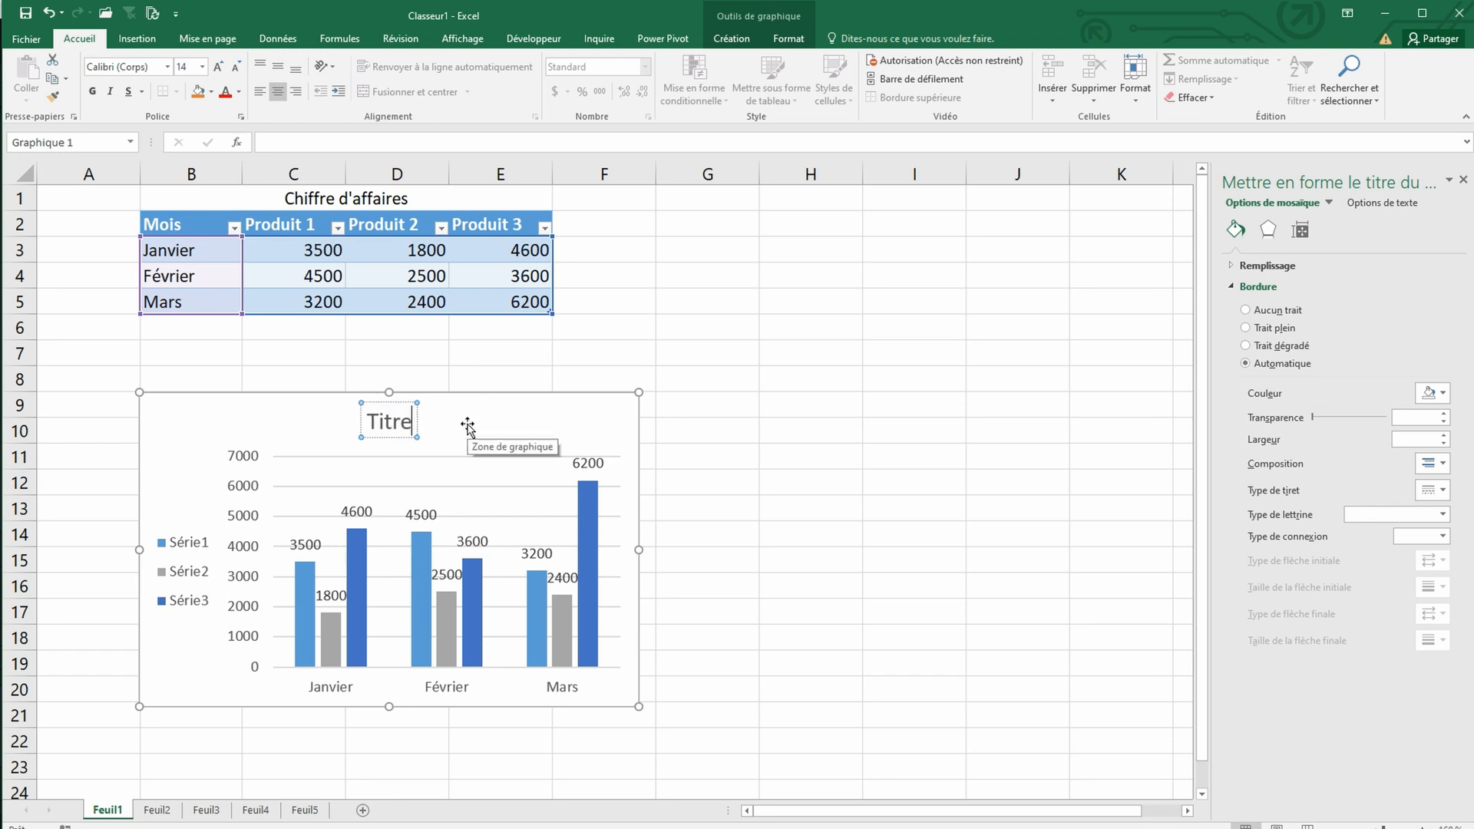
key(Escape)
key(Escape)
key(Escape)
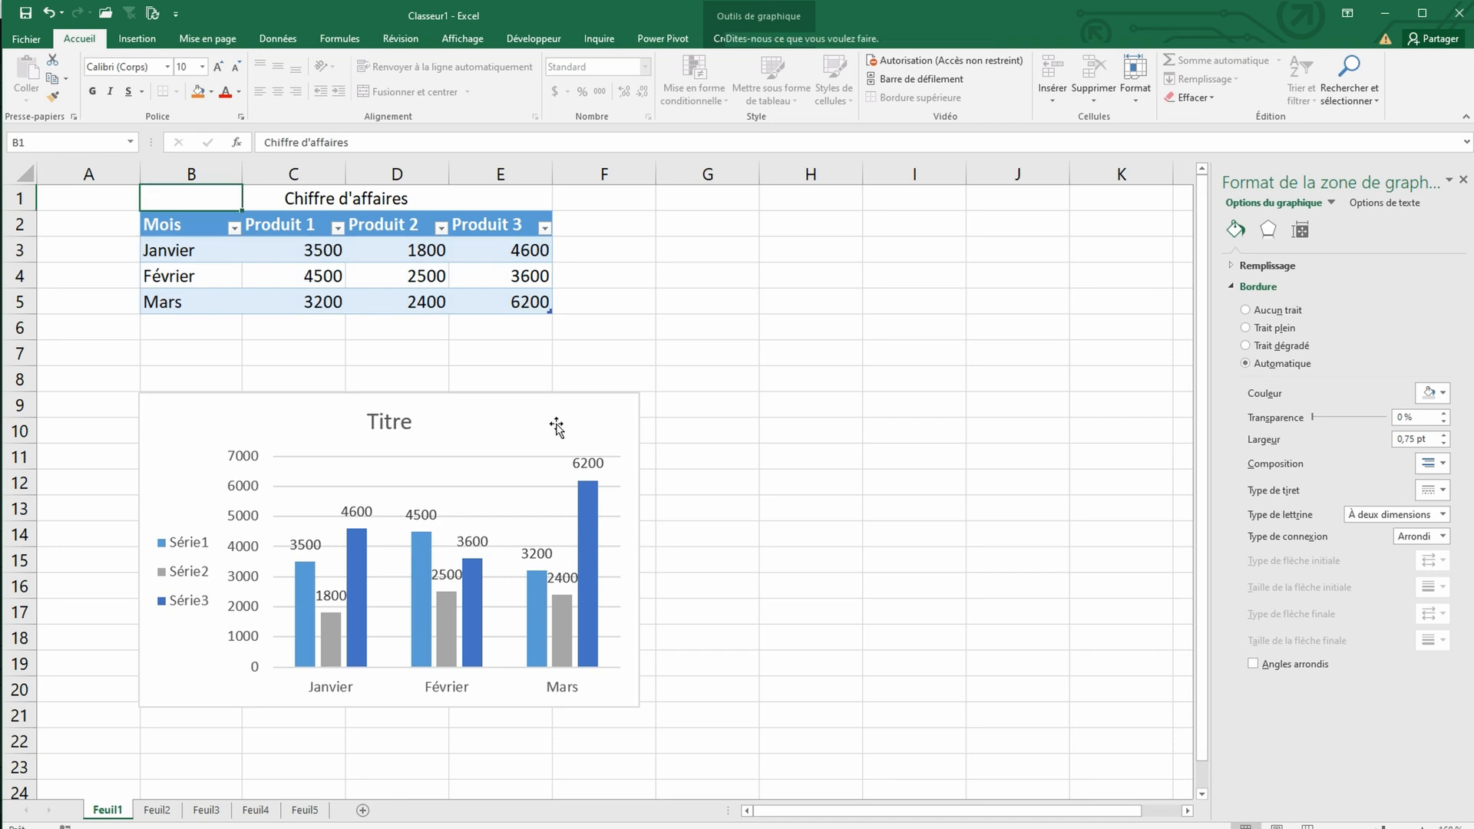
key(ctrl+z)
- Link the chart title to cell B1 of Feuil1 with the formula =Feuil1!$B$1
click(538, 434)
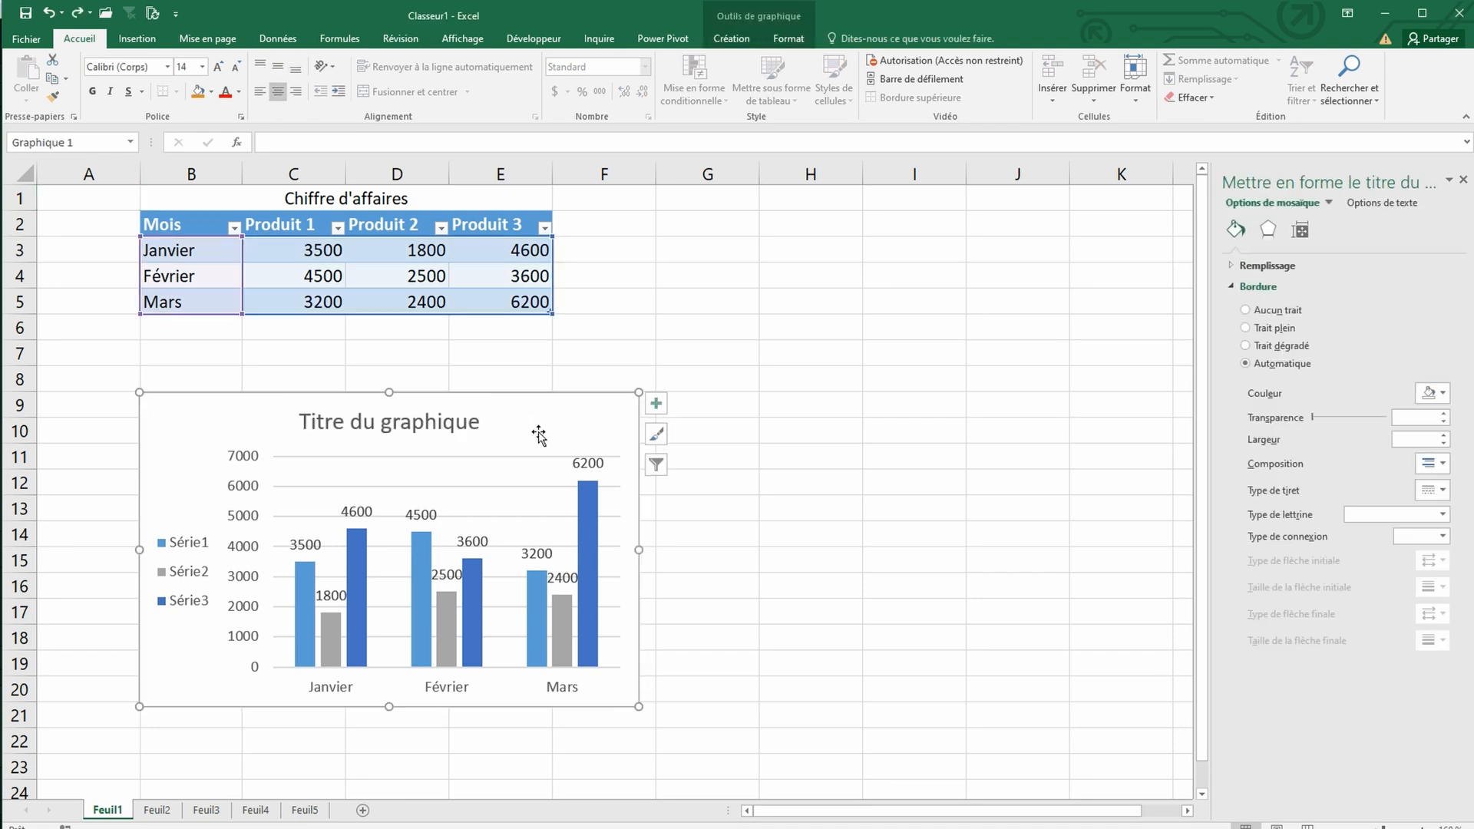
click(451, 421)
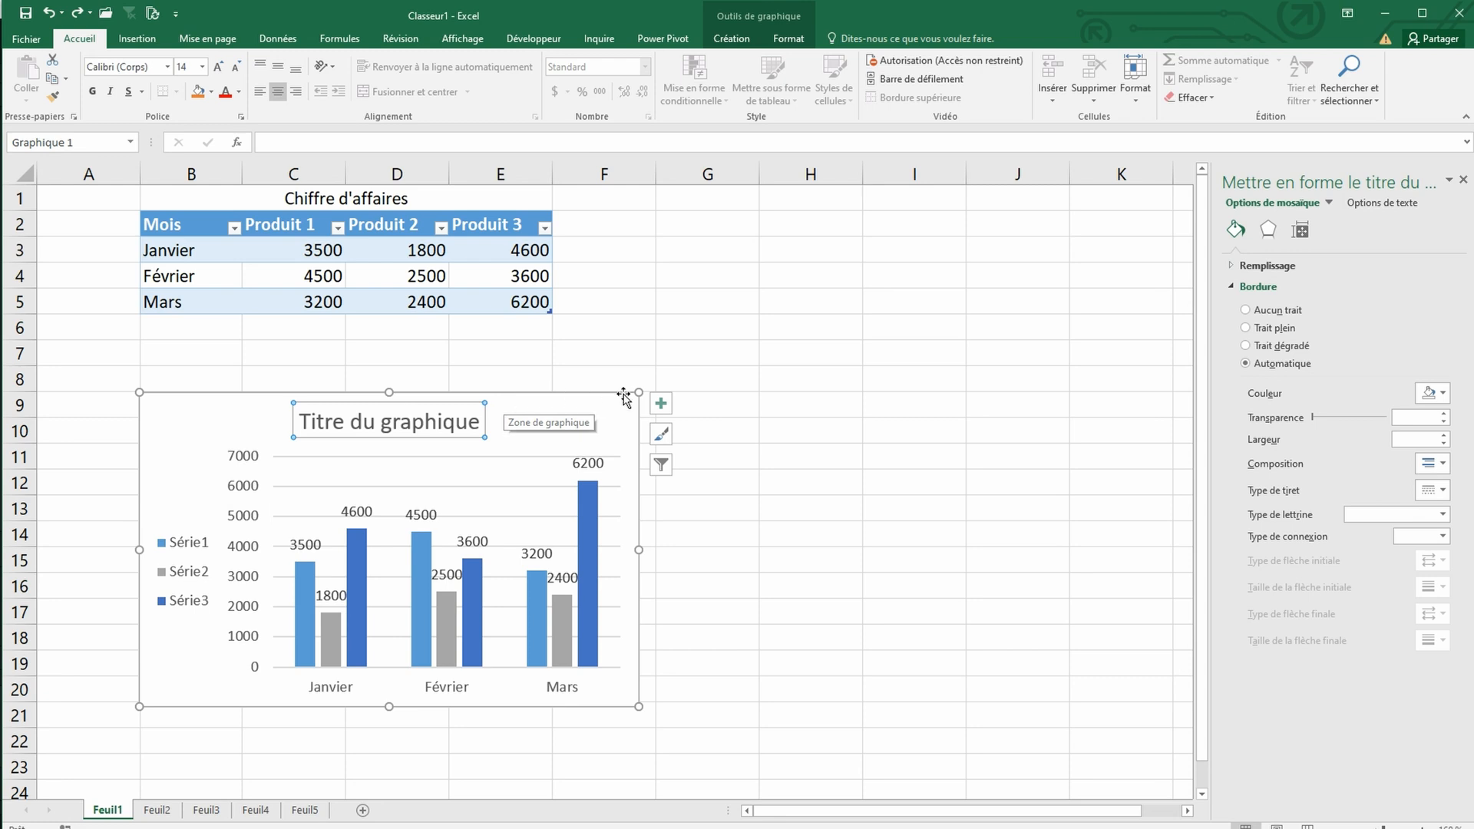
click(788, 39)
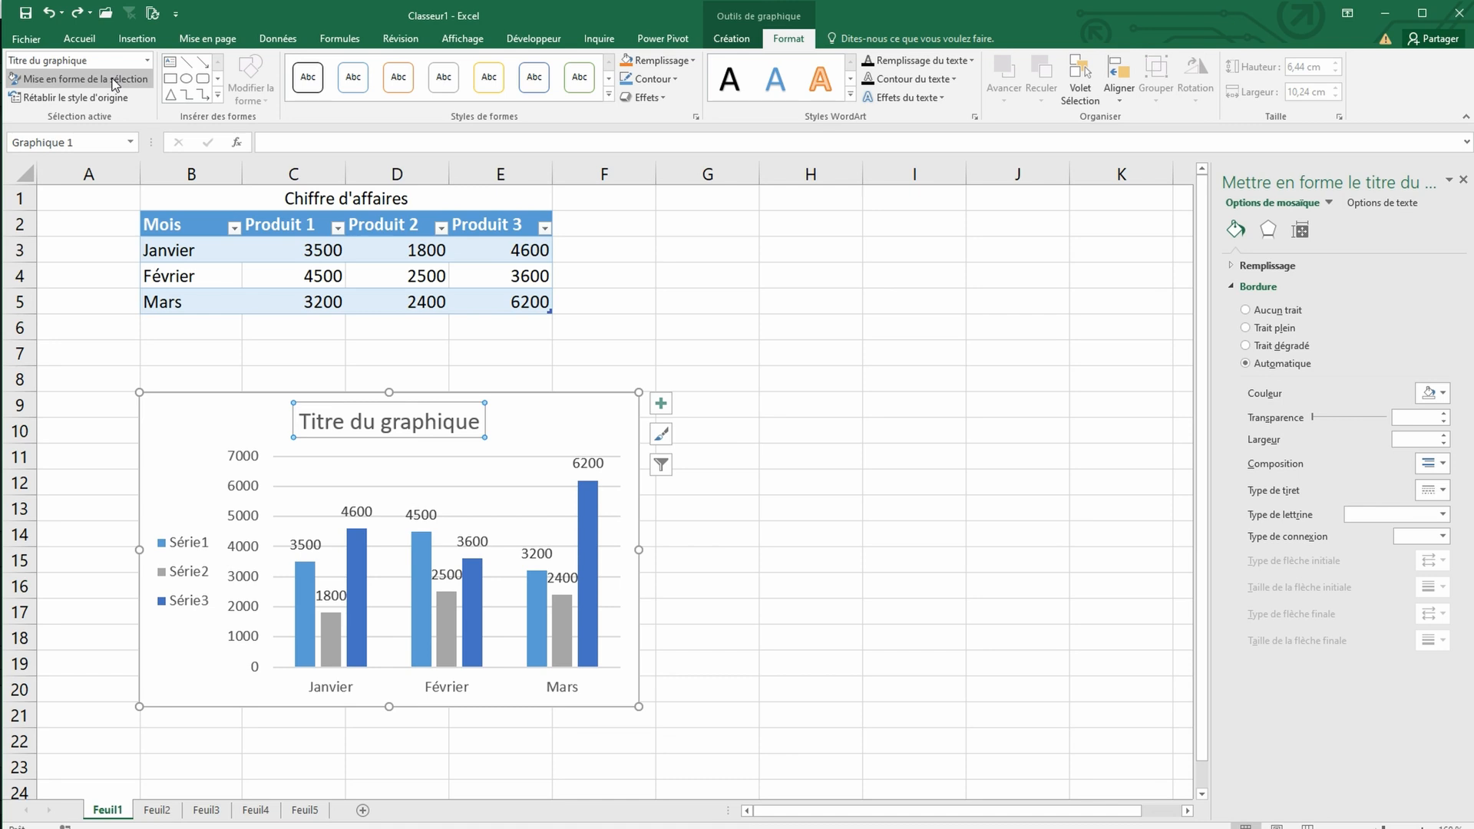
click(265, 144)
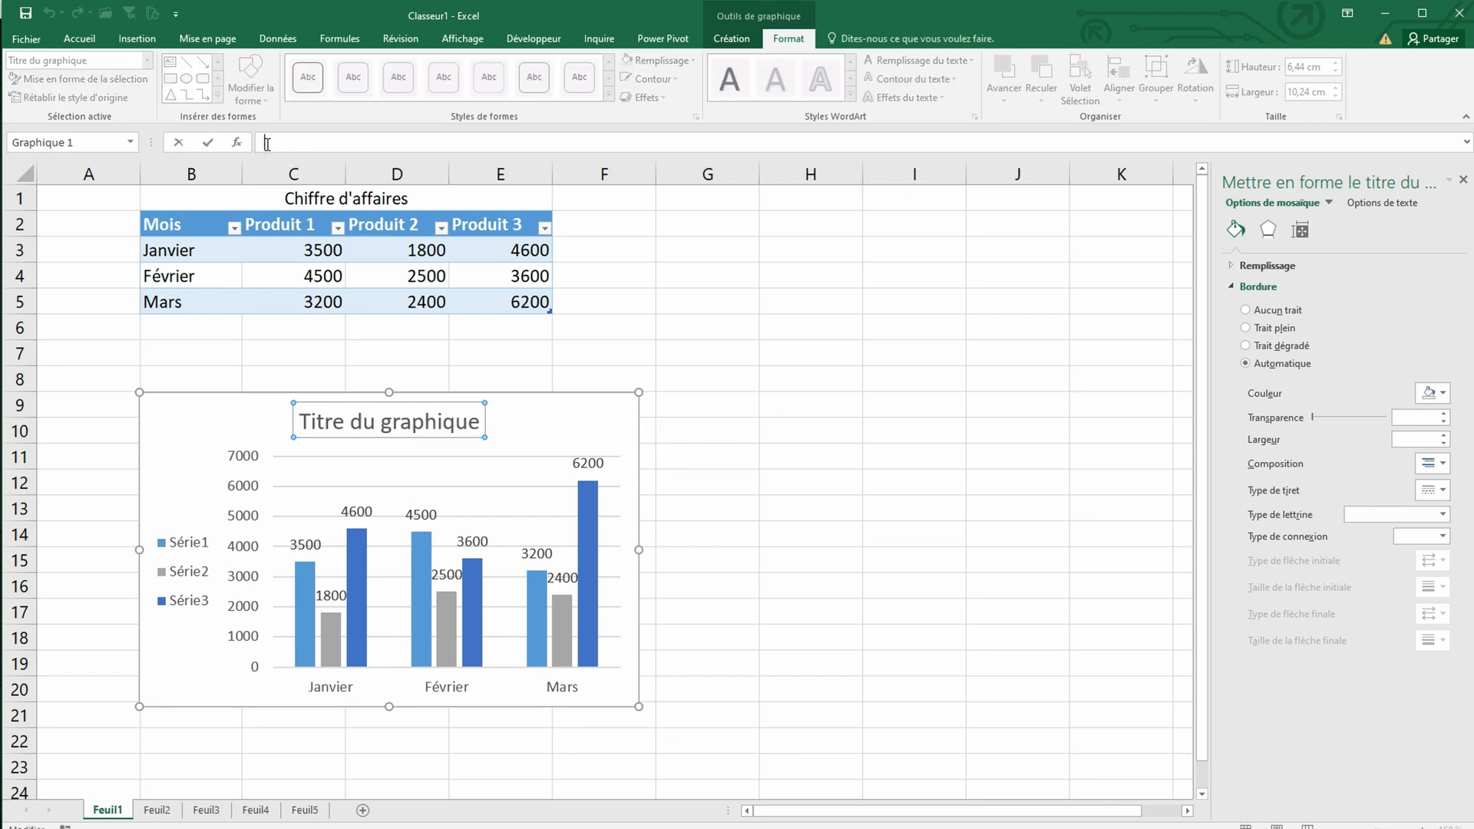
text(=)
click(195, 198)
key(Return)
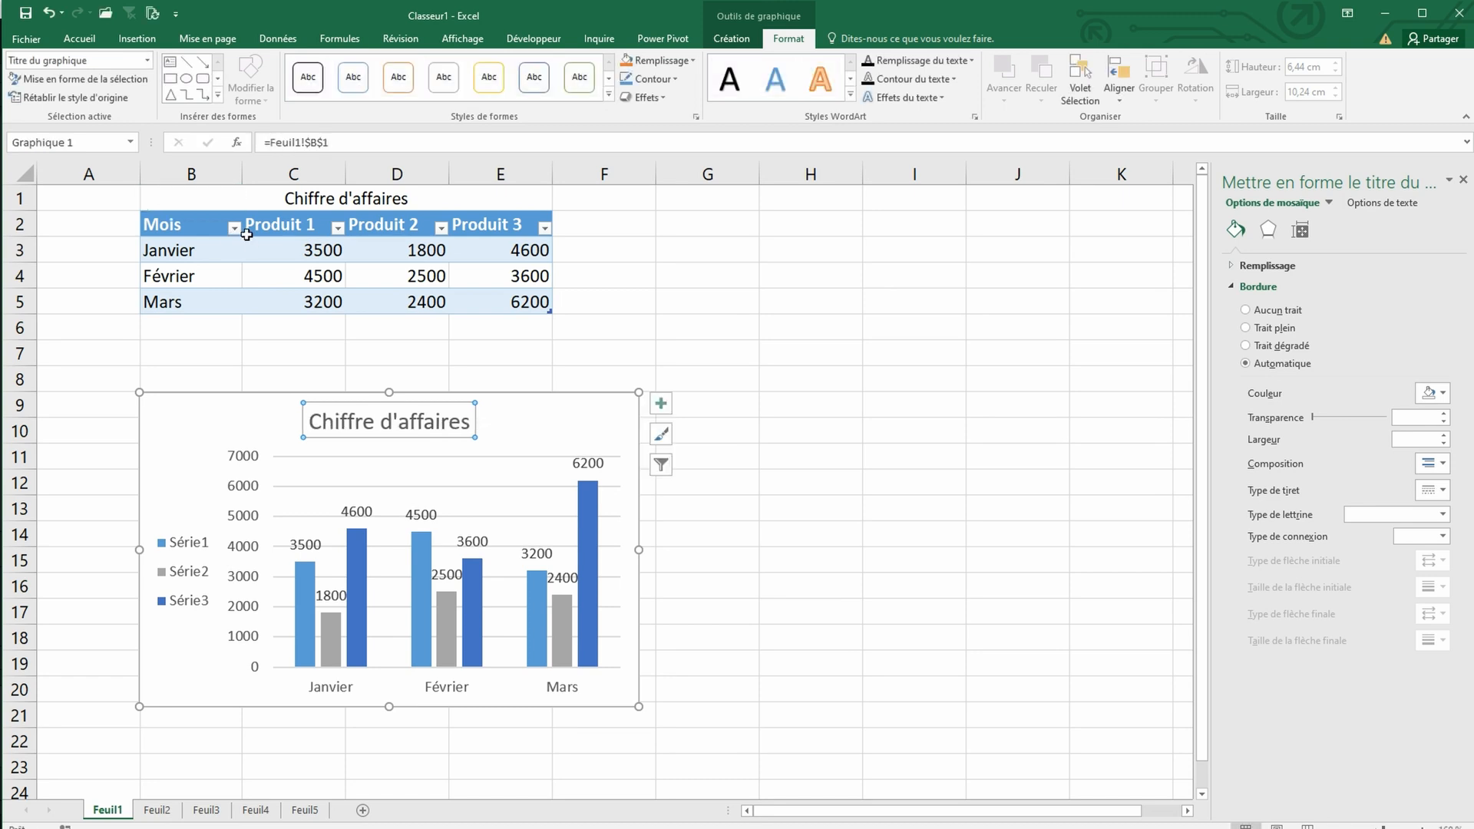
- Replace the table heading in cell B1 with "Produits" to test the linked chart title
click(213, 198)
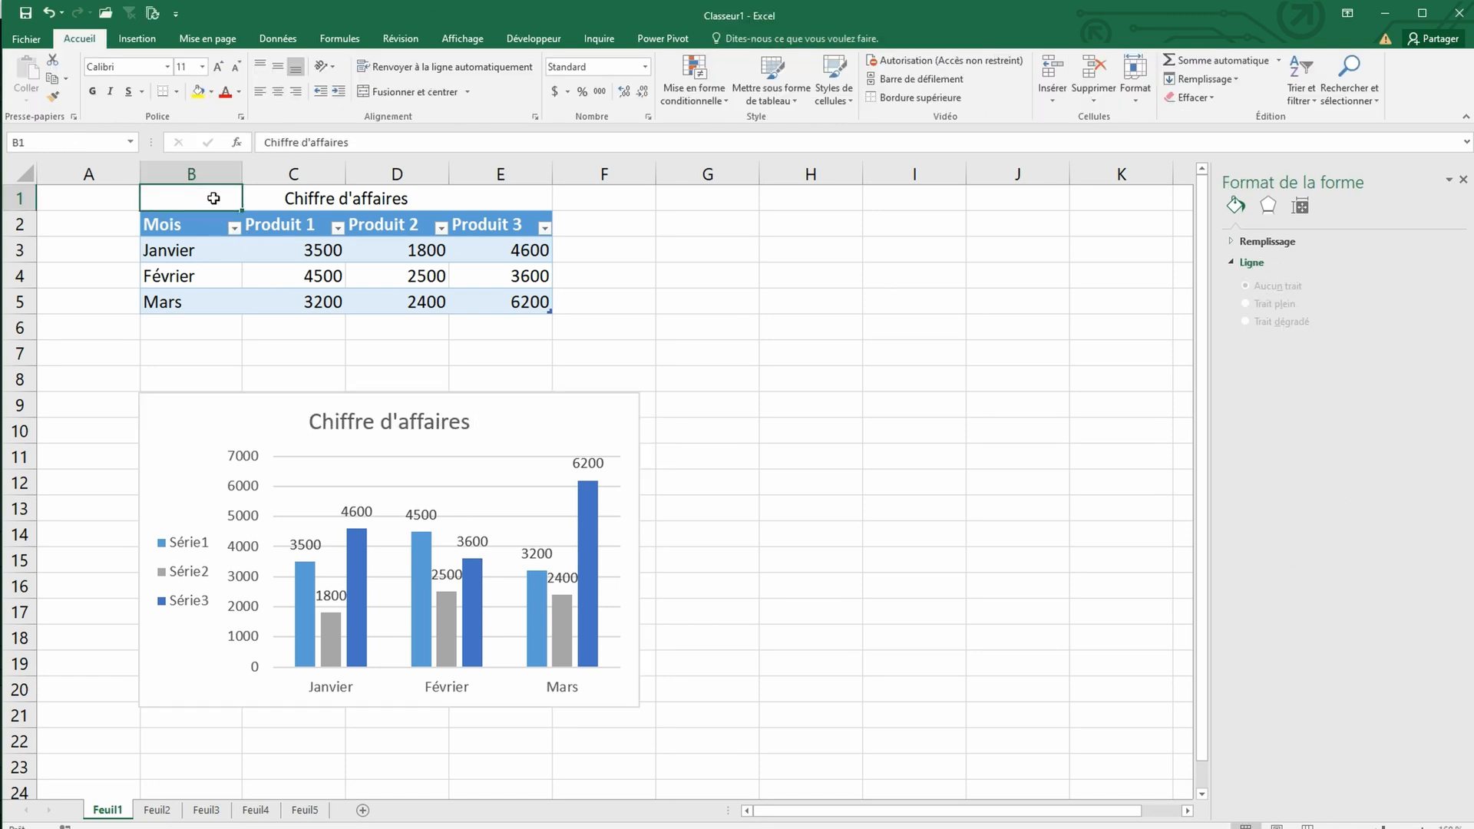
text(Produits)
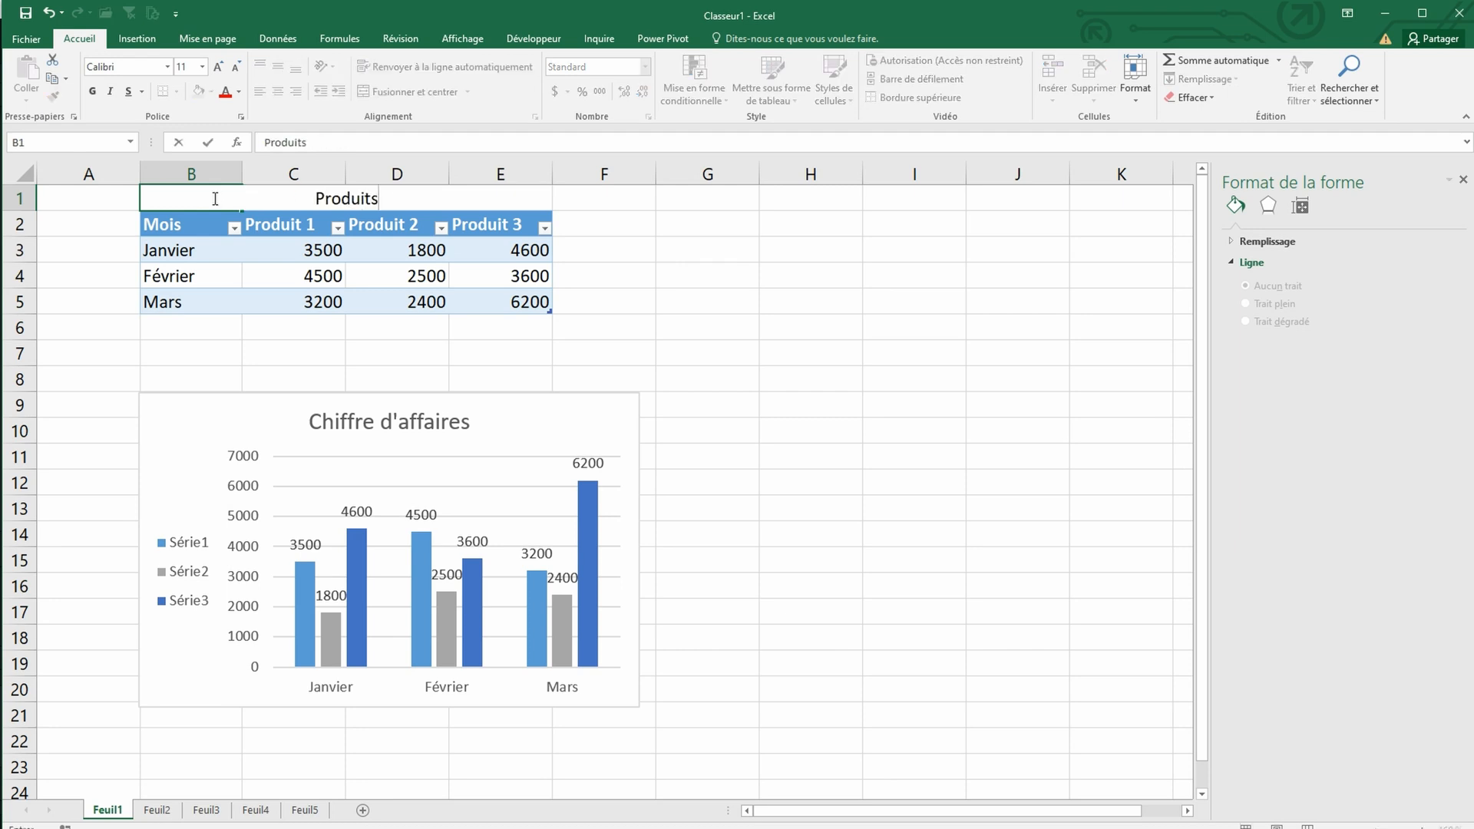
key(Return)
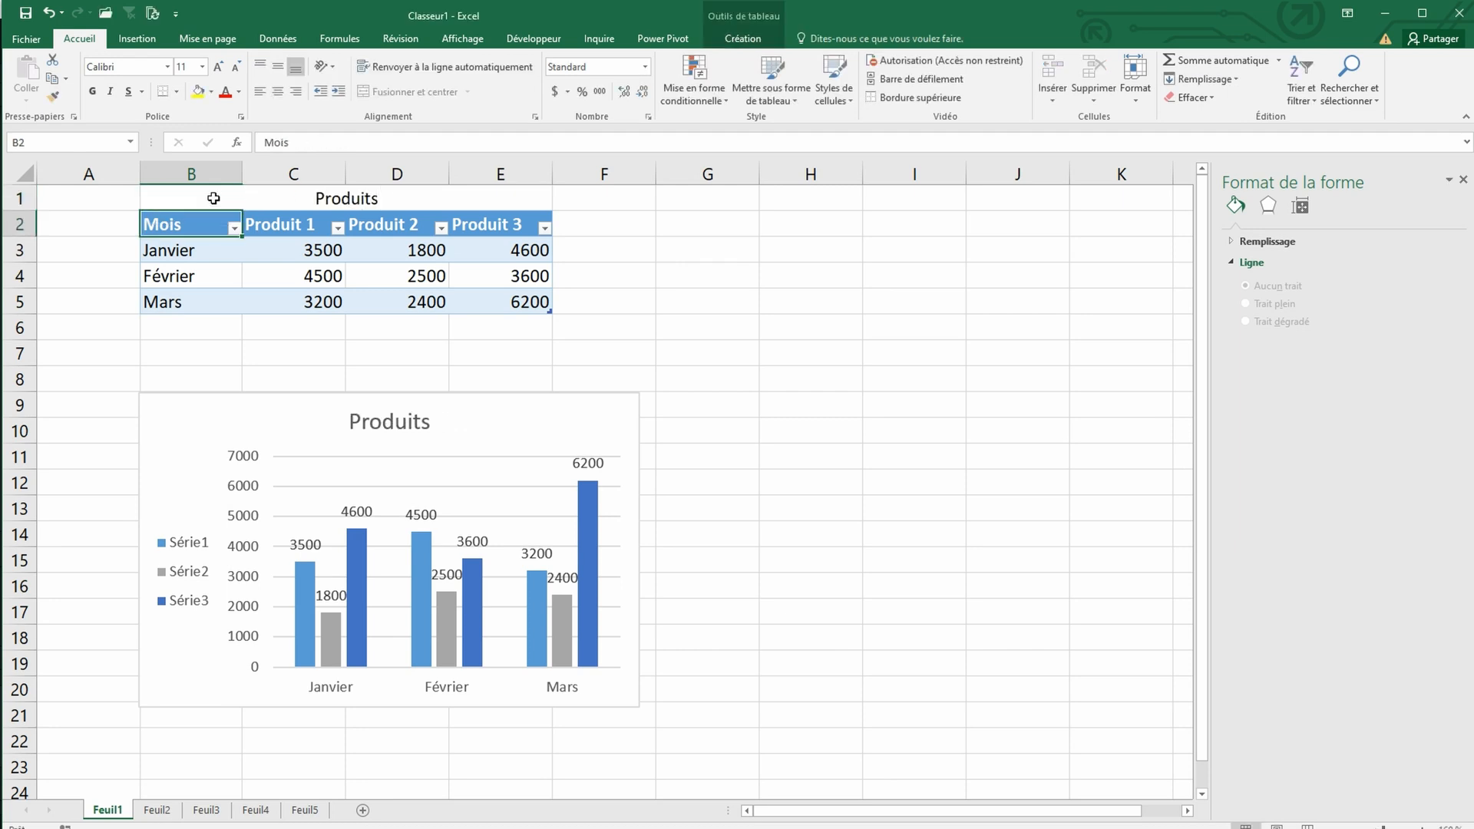